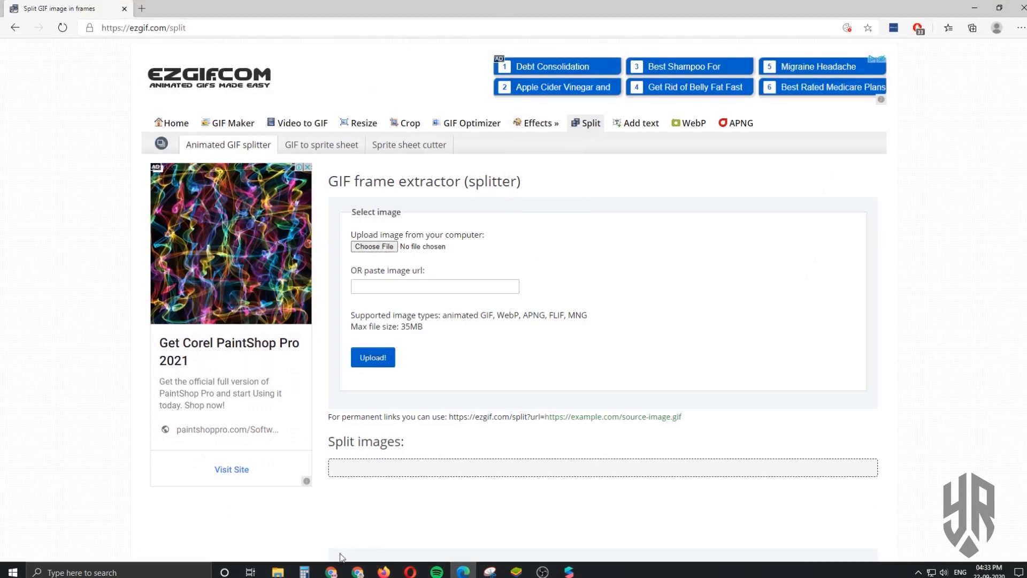
# Upload 1.gif from the Lut with dust folder to the GIF frame extractor.
pyautogui.moveTo(284, 572)
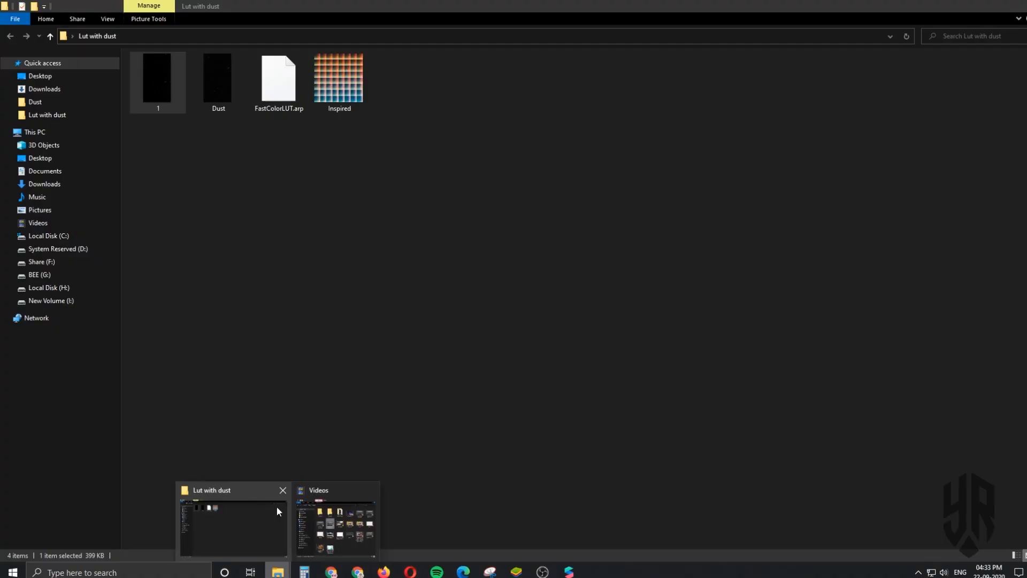
pyautogui.click(277, 506)
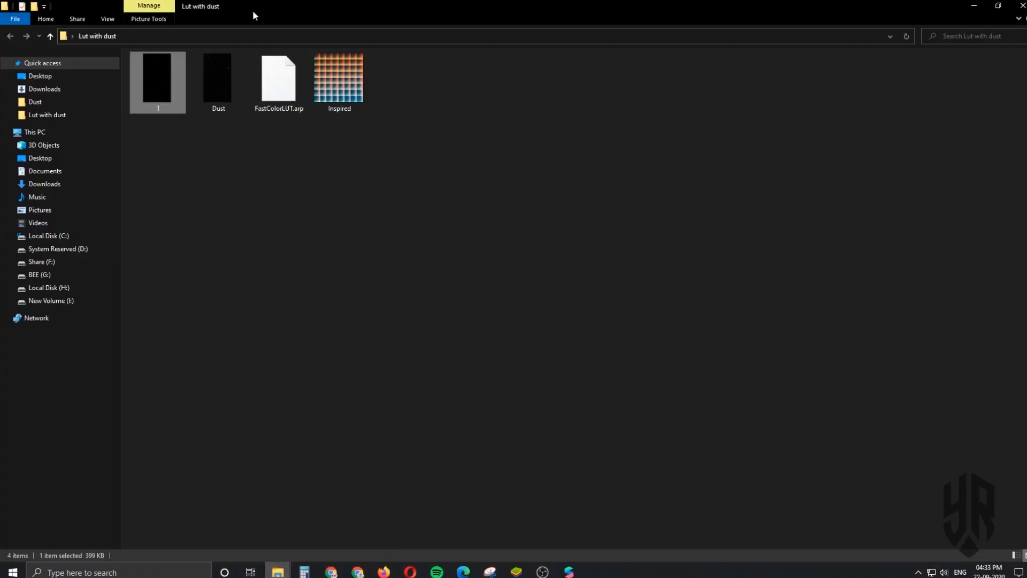
pyautogui.doubleClick(252, 10)
pyautogui.moveTo(577, 131); pyautogui.dragTo(705, 150)
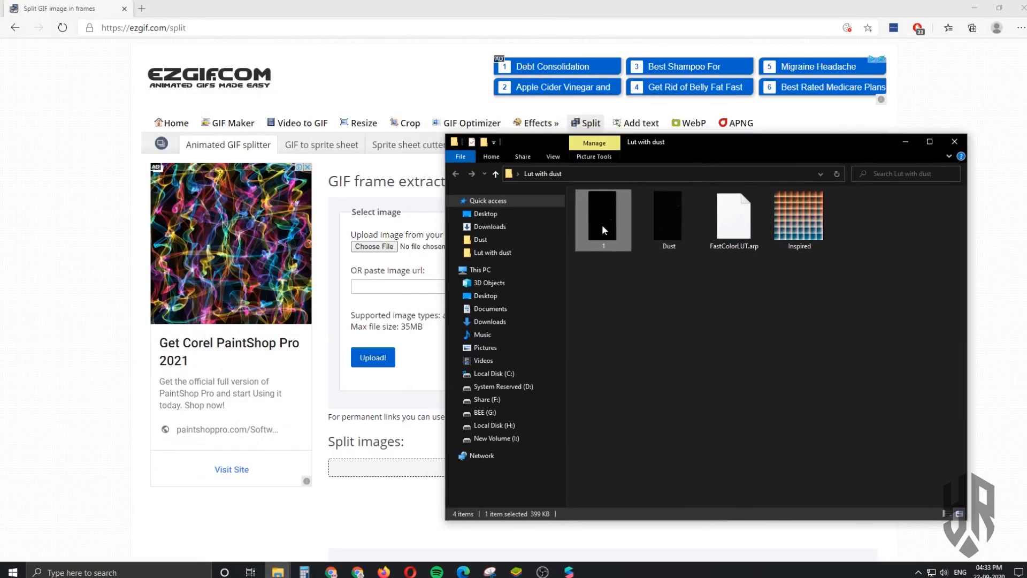
pyautogui.moveTo(602, 230); pyautogui.dragTo(377, 245)
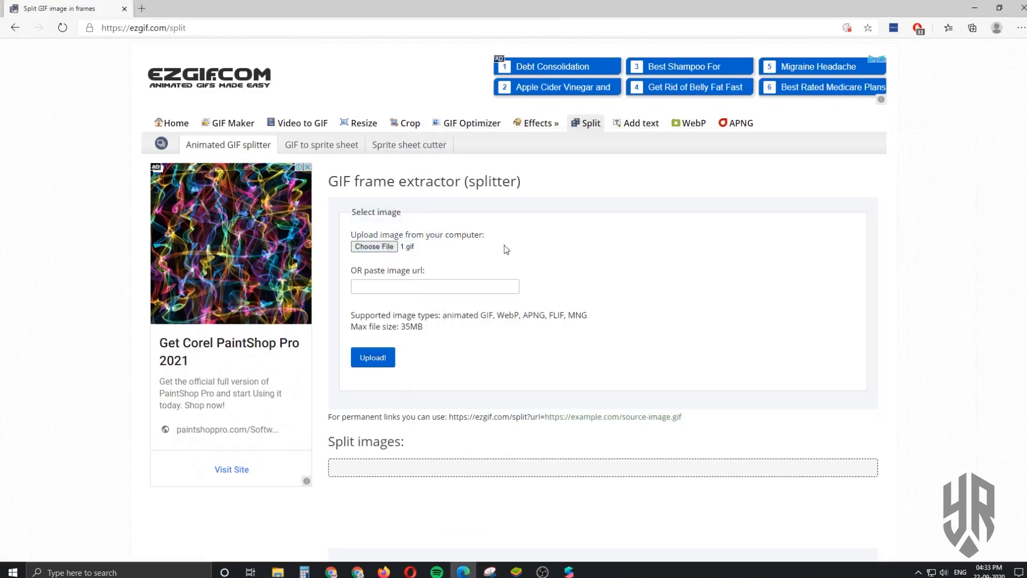
pyautogui.click(373, 358)
# Split the uploaded GIF into frames with the output images in PNG format.
pyautogui.scroll(-3, 537, 271)
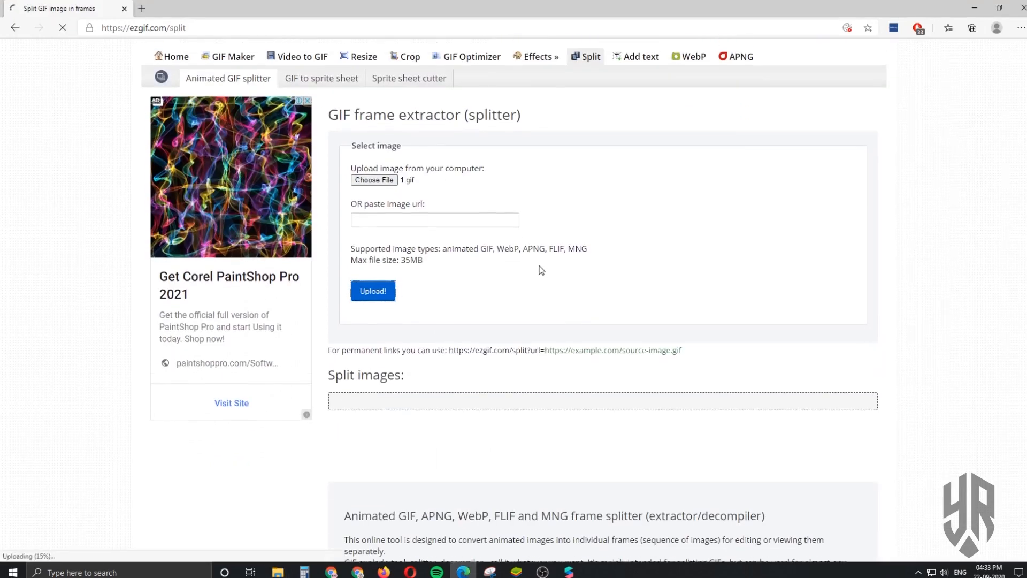
pyautogui.scroll(-2, 535, 270)
pyautogui.scroll(-10, 524, 270)
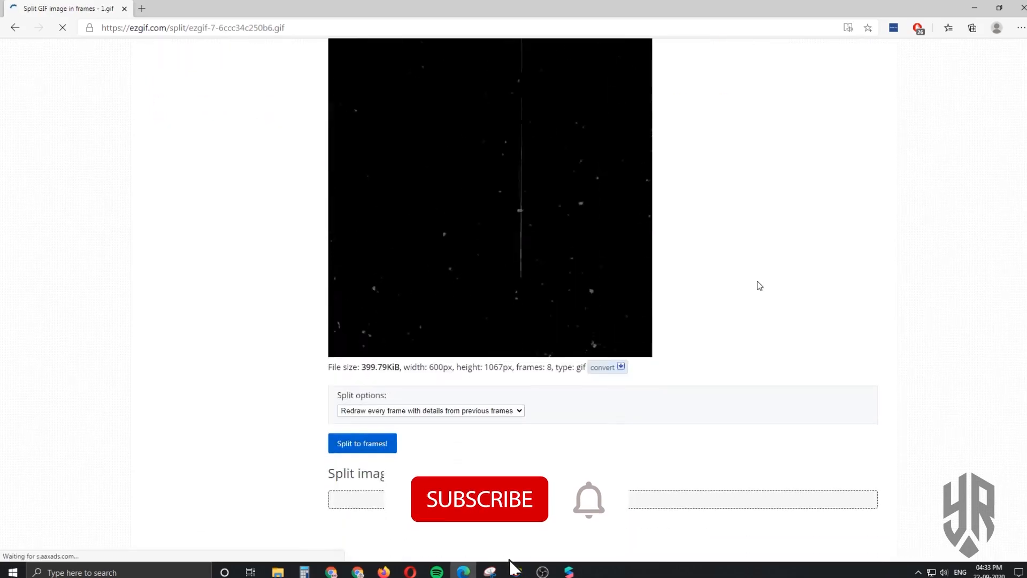
pyautogui.scroll(3, 409, 140)
pyautogui.click(428, 169)
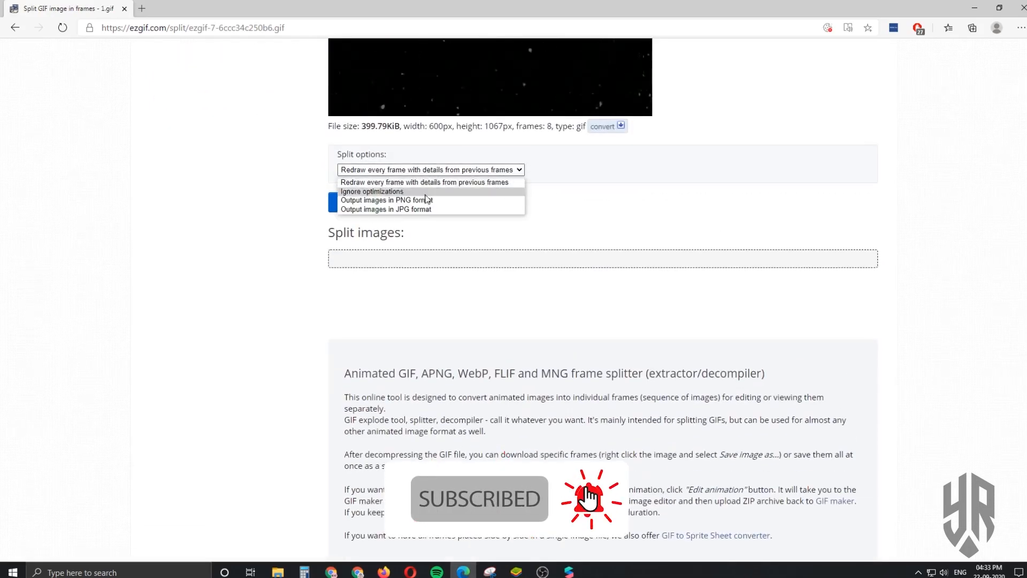
pyautogui.click(396, 199)
pyautogui.click(362, 203)
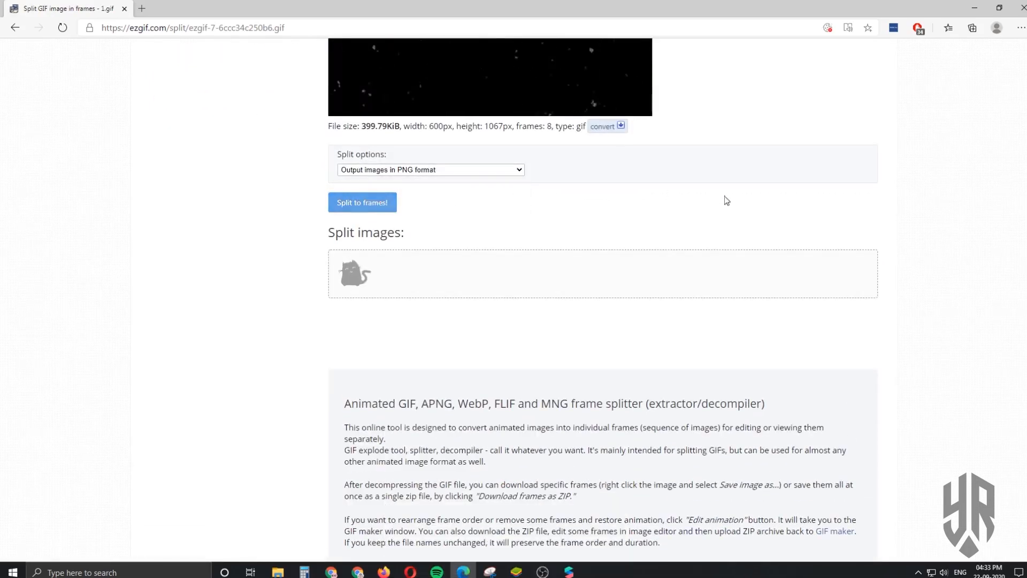
# Download all the split frames as a ZIP archive.
pyautogui.scroll(-10, 776, 209)
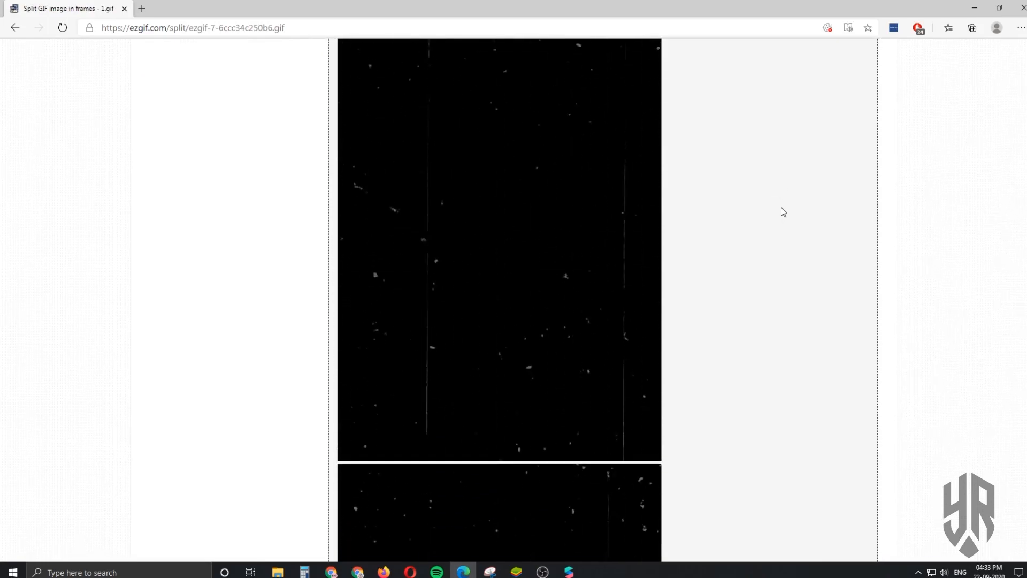
pyautogui.scroll(-10, 781, 216)
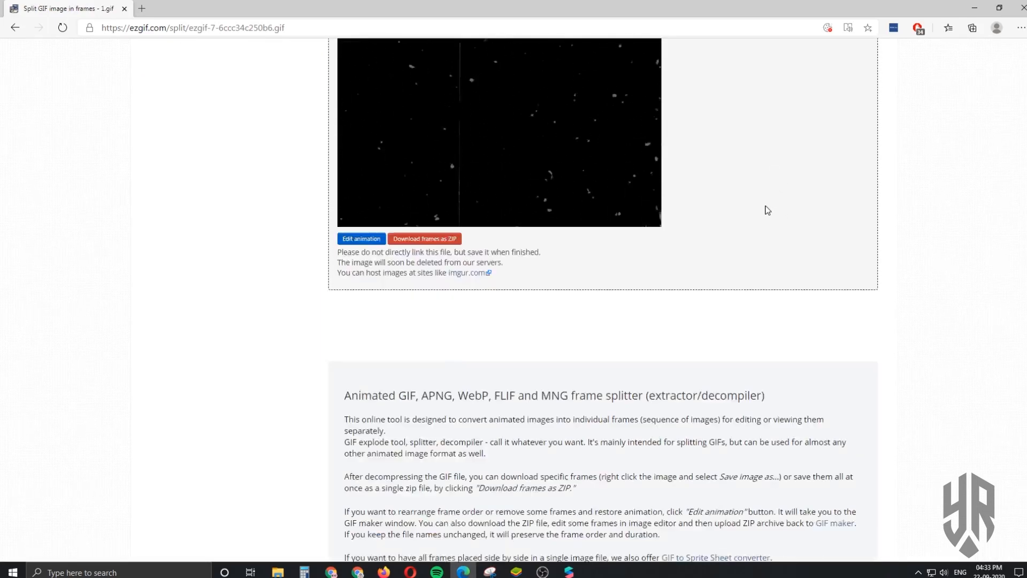
pyautogui.scroll(5, 777, 213)
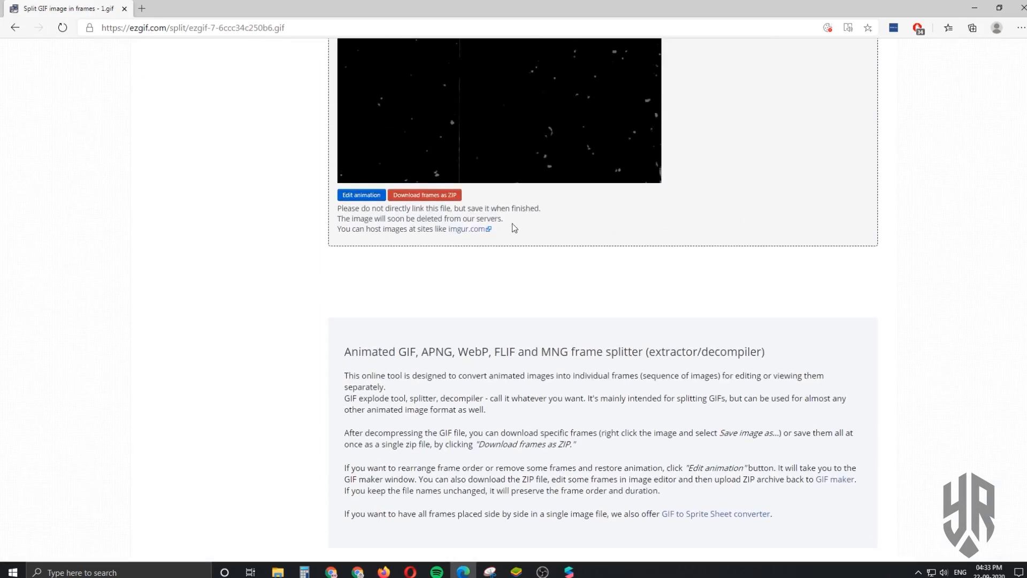
pyautogui.click(435, 195)
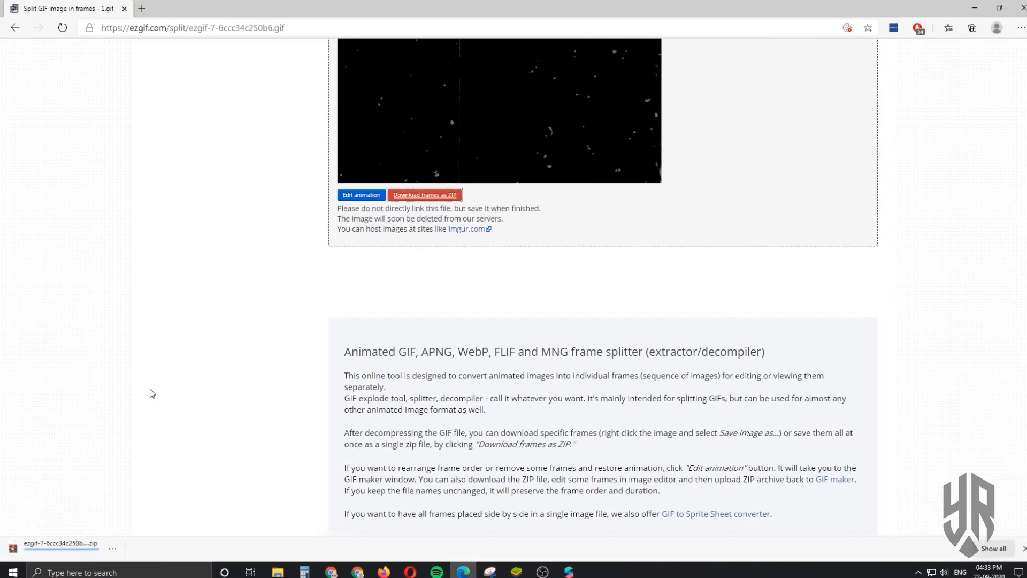
# Open the downloaded archive and extract all the PNG frames, frame_0 to frame_7, into the Lut with dust folder.
pyautogui.click(65, 544)
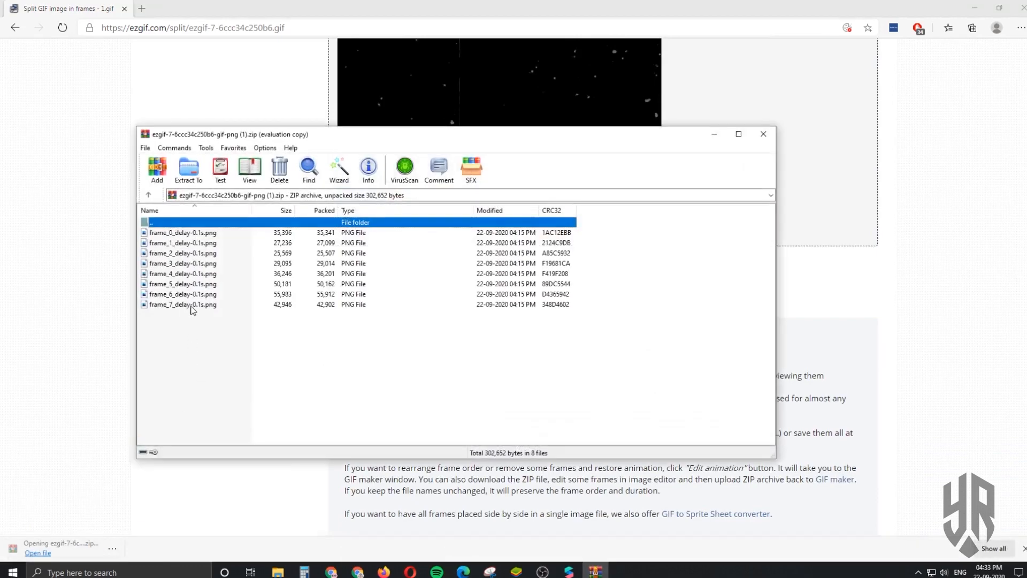
pyautogui.click(192, 305)
pyautogui.keyDown('shift'); pyautogui.click(188, 236); pyautogui.keyUp('shift')
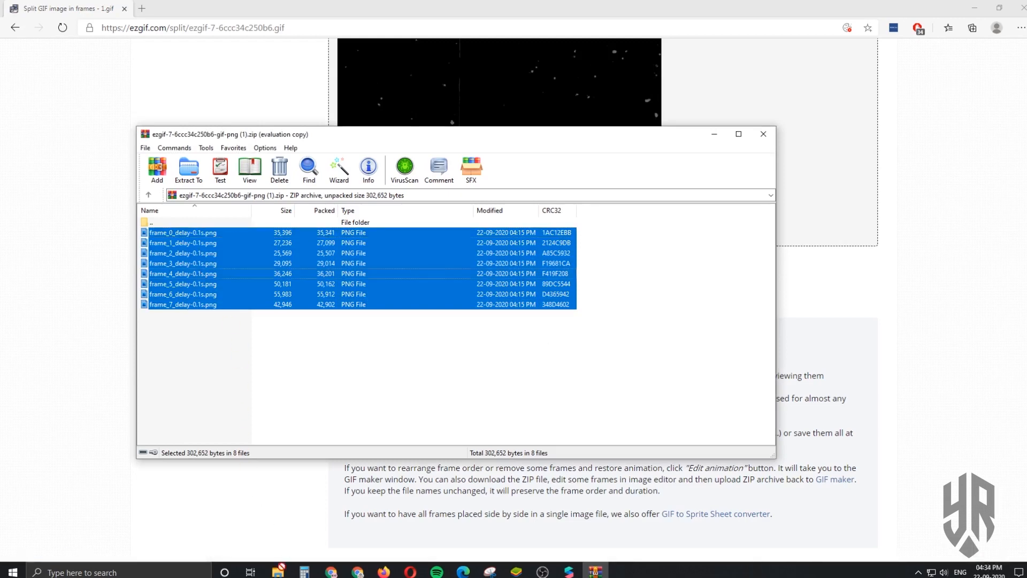
pyautogui.moveTo(282, 567); pyautogui.dragTo(696, 316)
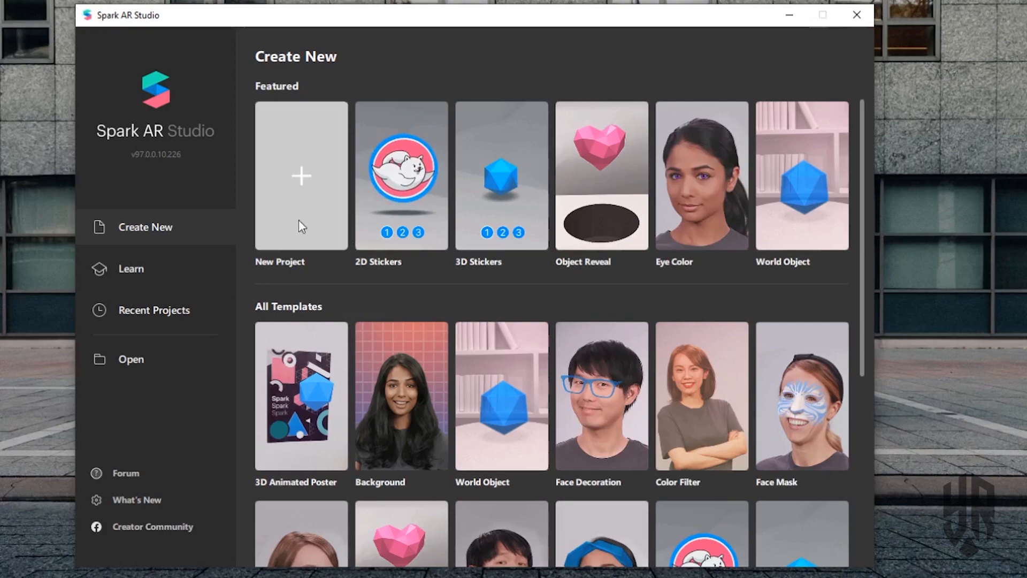
# In Spark AR Studio, create a blank project and import FastColorLUT.arp and the Inspired image from the Lut with dust folder.
pyautogui.click(307, 192)
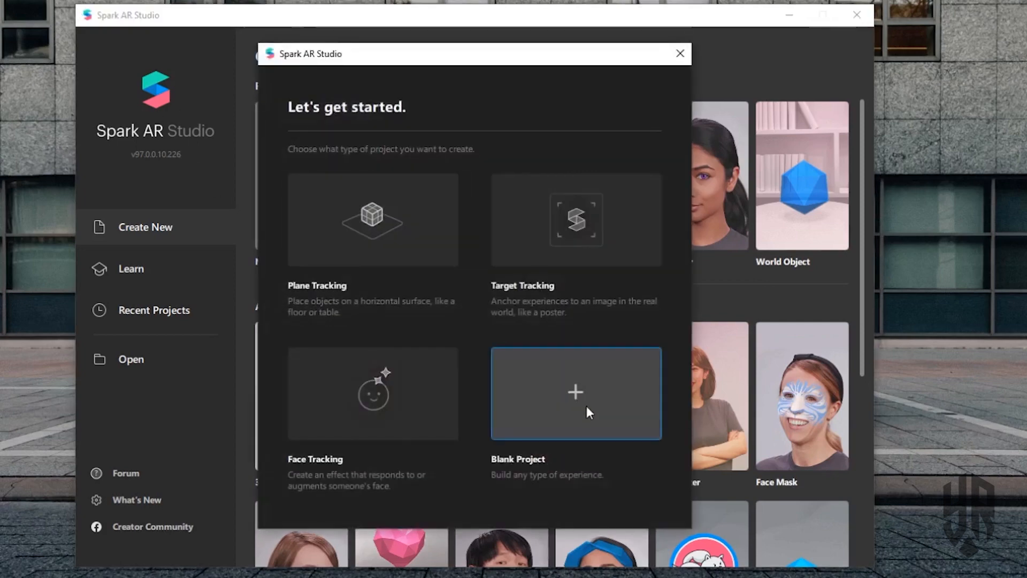
pyautogui.click(587, 406)
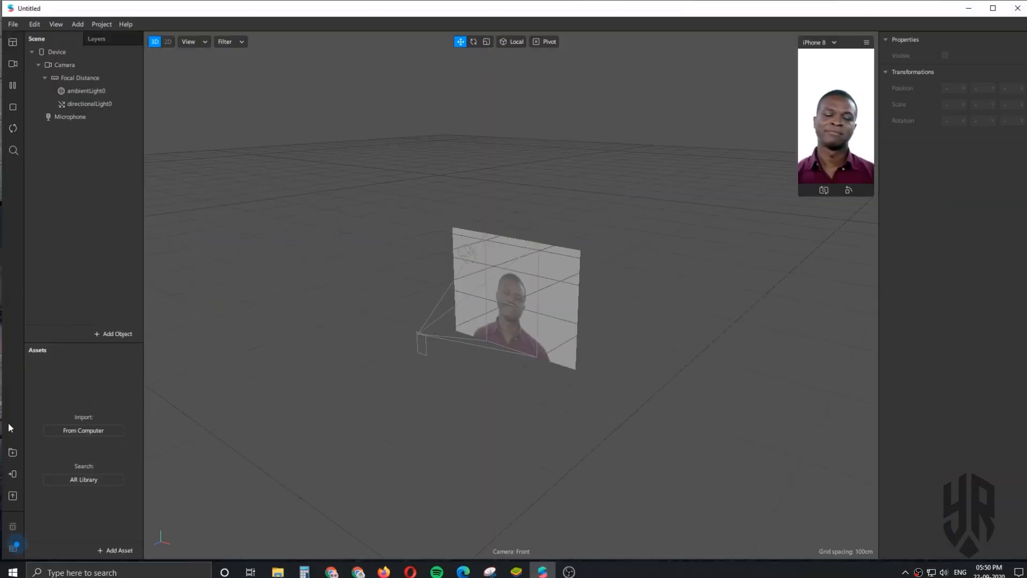
pyautogui.click(115, 416)
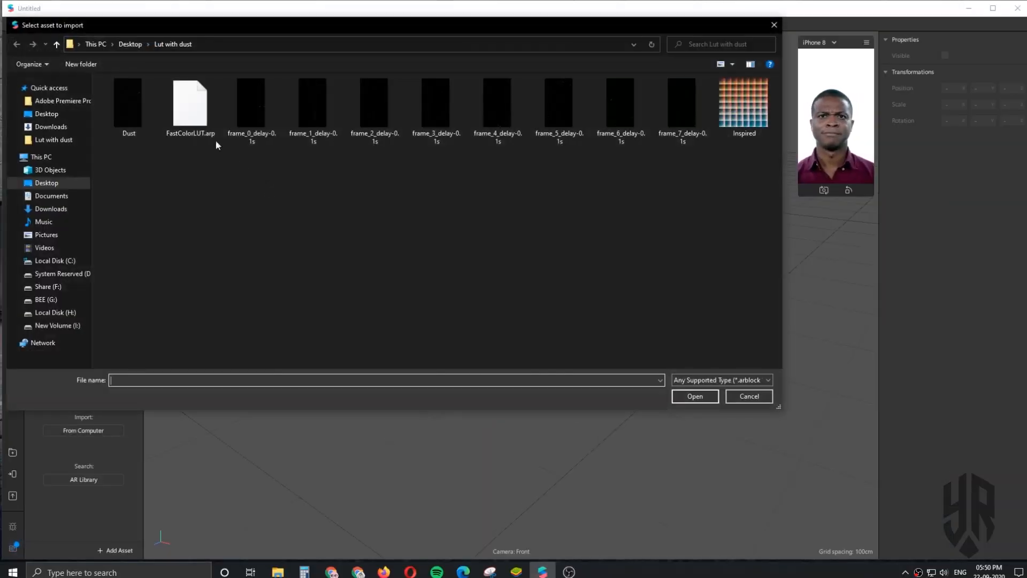
pyautogui.click(206, 126)
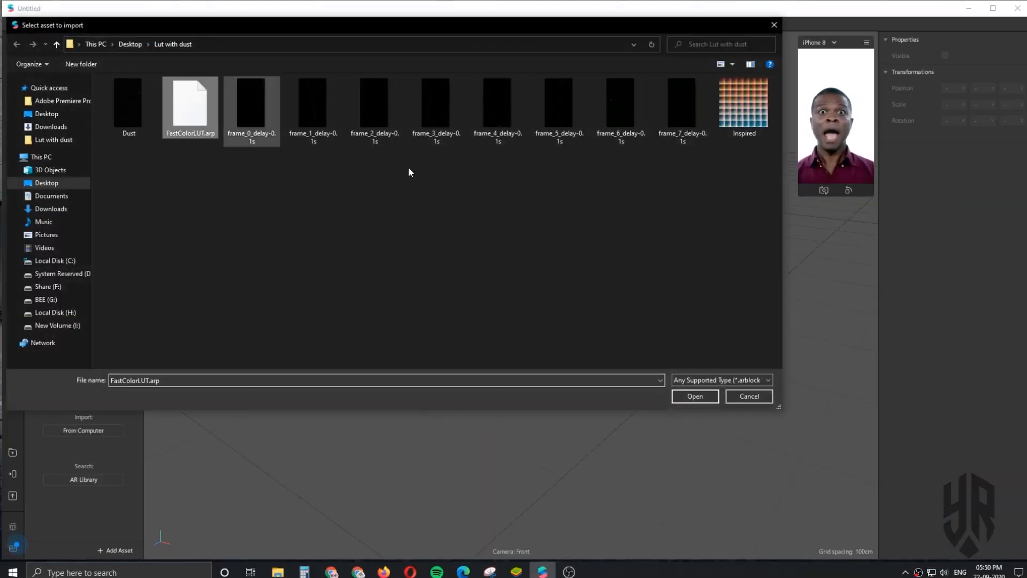
pyautogui.keyDown('ctrl'); pyautogui.click(743, 115); pyautogui.keyUp('ctrl')
pyautogui.click(695, 396)
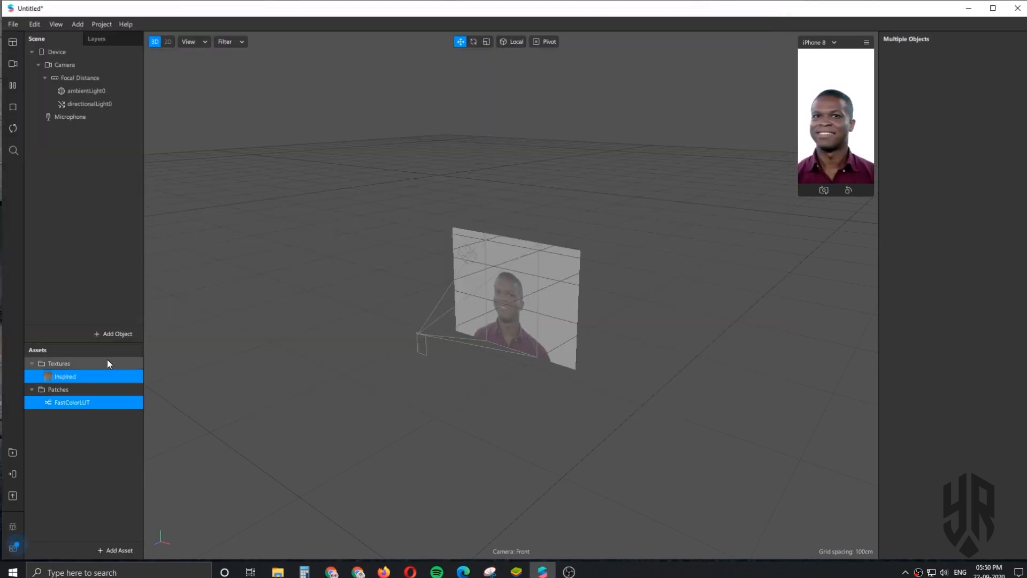
# Add a canvas to the scene and insert two rectangles inside it.
pyautogui.click(118, 337)
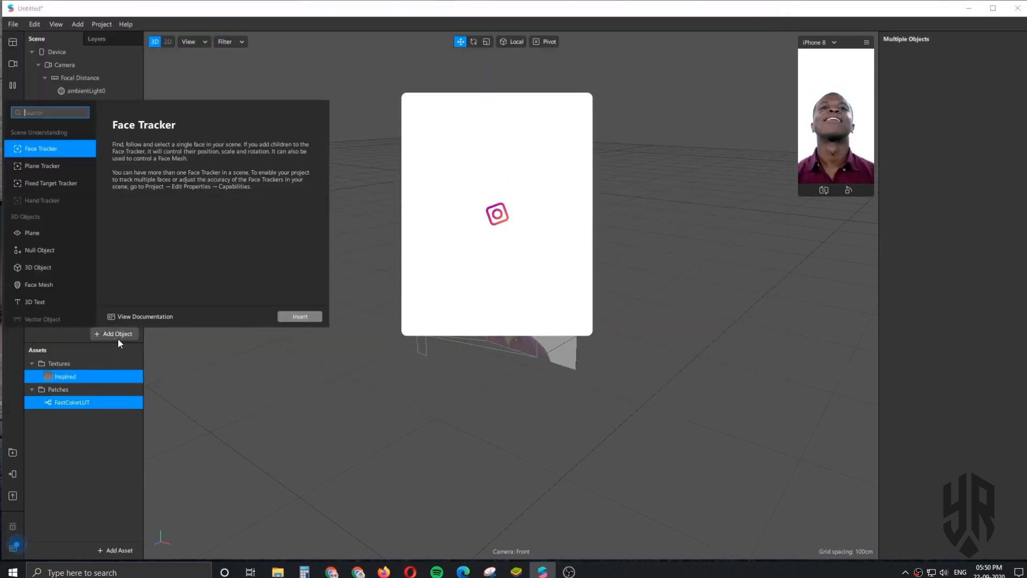
pyautogui.write('ca')
pyautogui.press('Return')
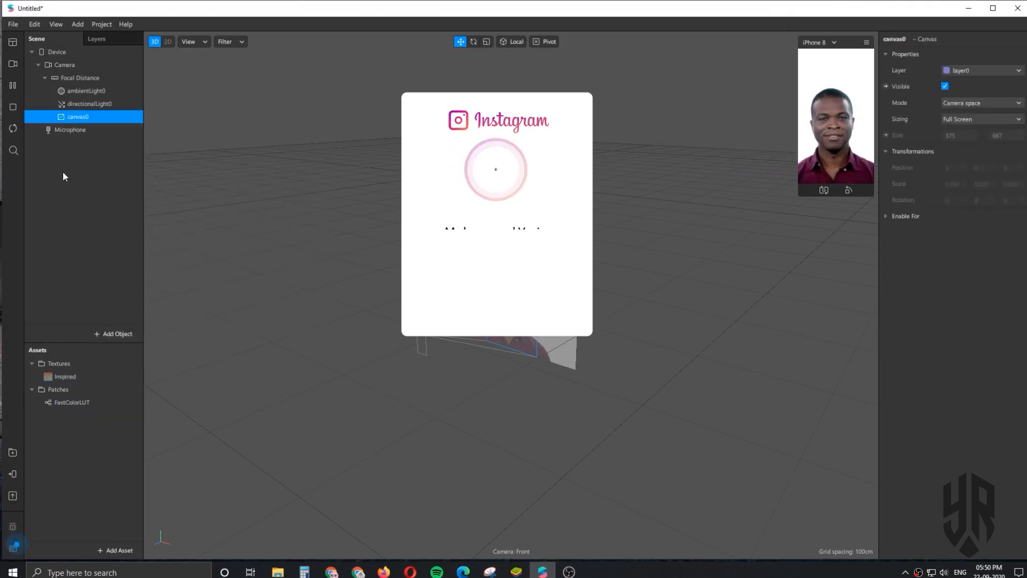
pyautogui.rightClick(94, 121)
pyautogui.moveTo(132, 130)
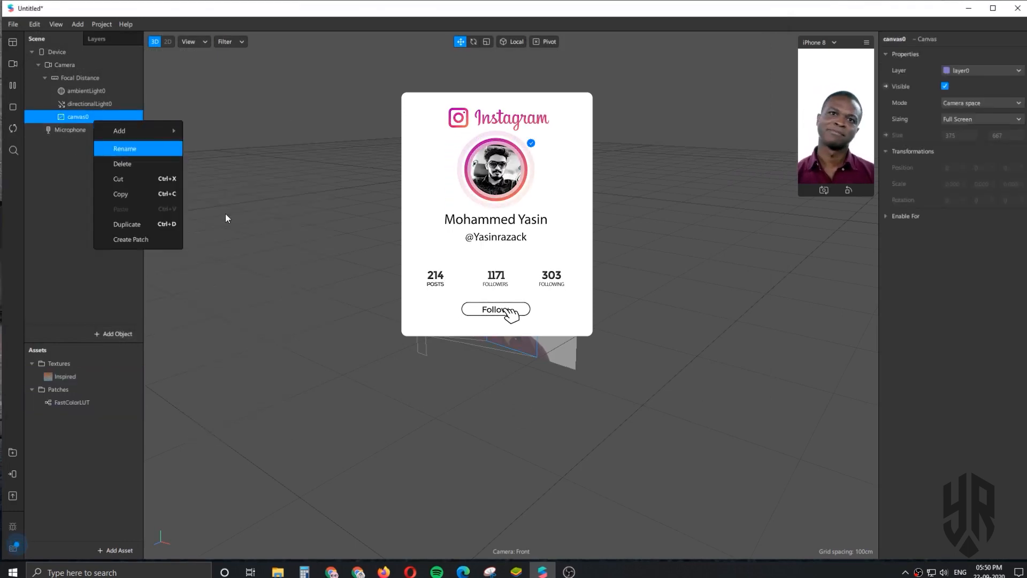
pyautogui.click(239, 303)
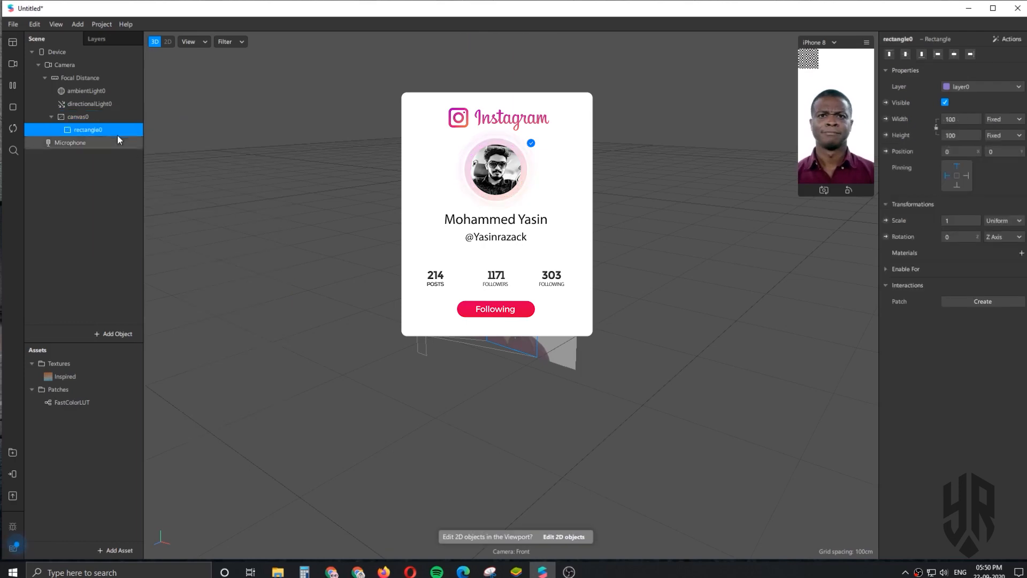
pyautogui.click(127, 333)
pyautogui.write('re')
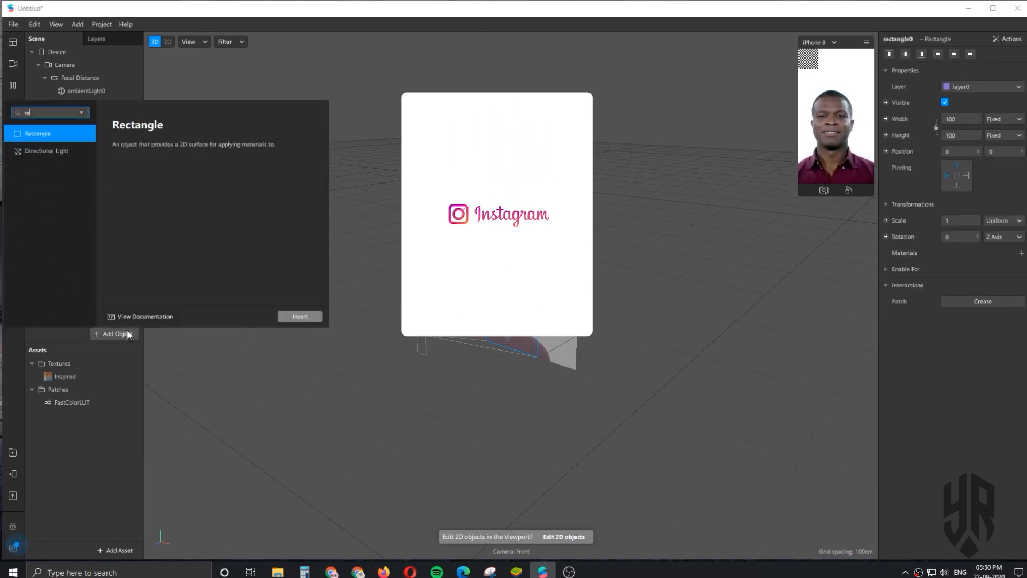
pyautogui.doubleClick(55, 134)
# Rename the canvas's first rectangle Lut and the second one Dusts.
pyautogui.doubleClick(94, 130)
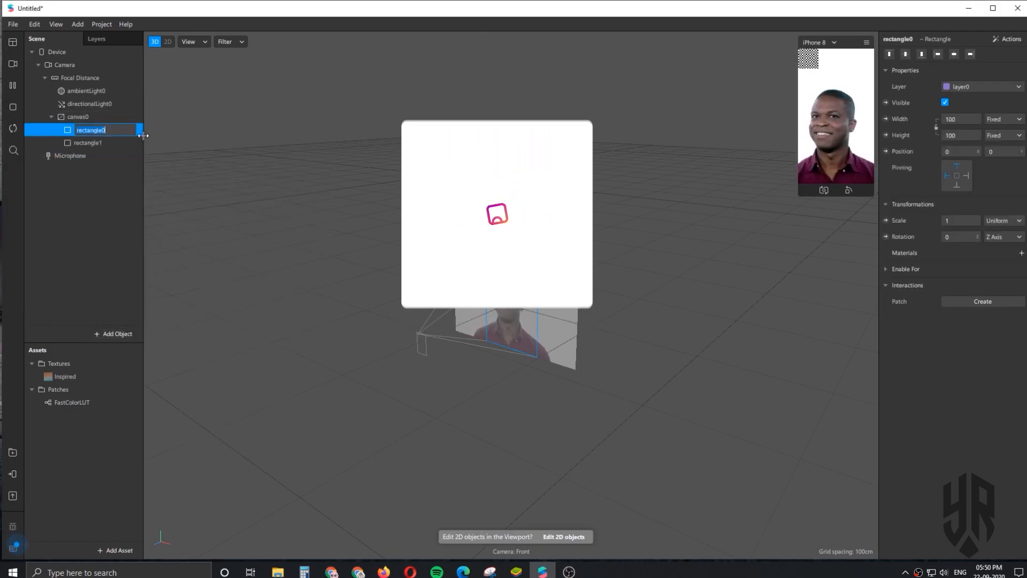
pyautogui.write('Lu')
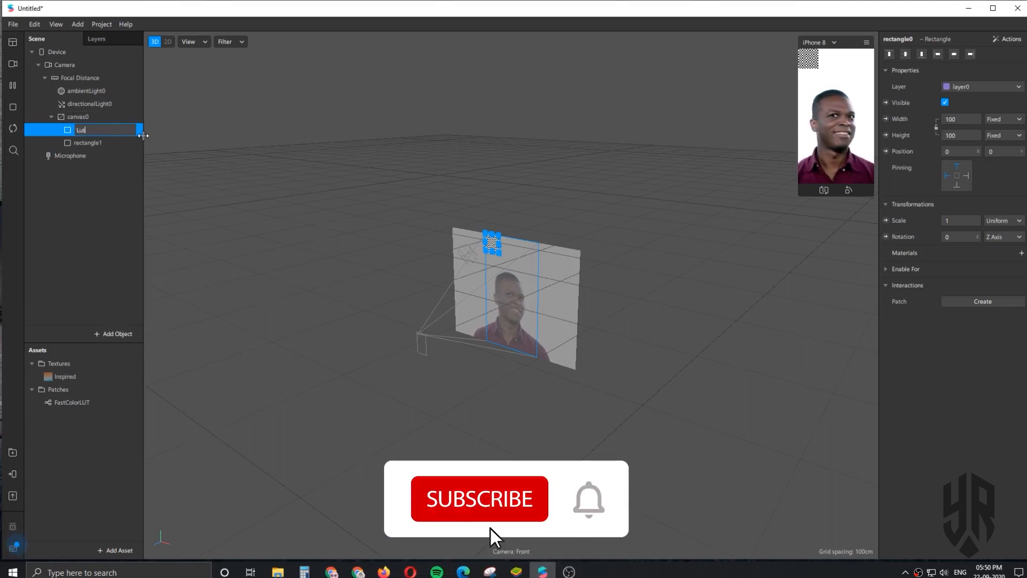
pyautogui.write('t')
pyautogui.press('Return')
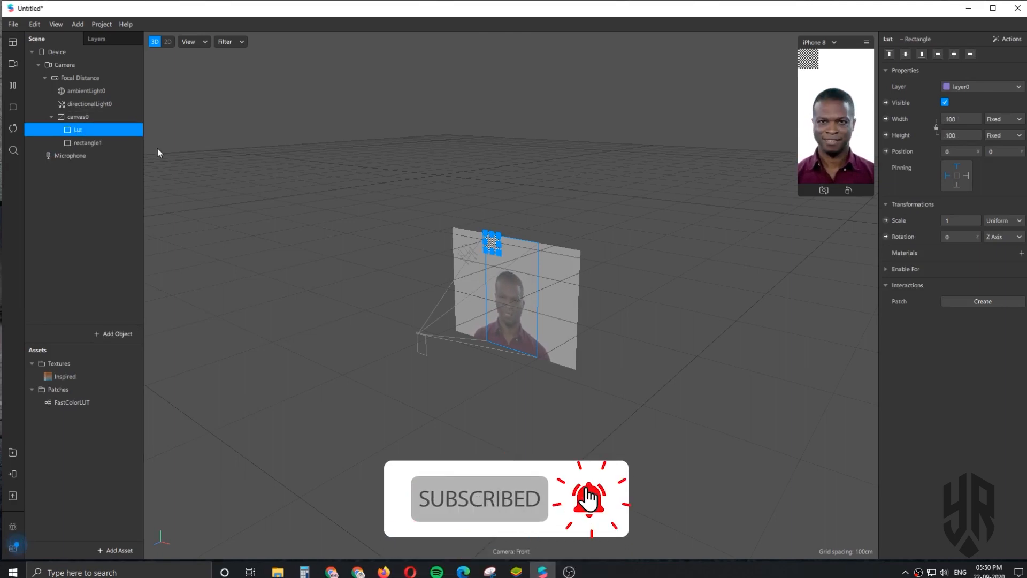
pyautogui.doubleClick(117, 143)
pyautogui.write('Dusts')
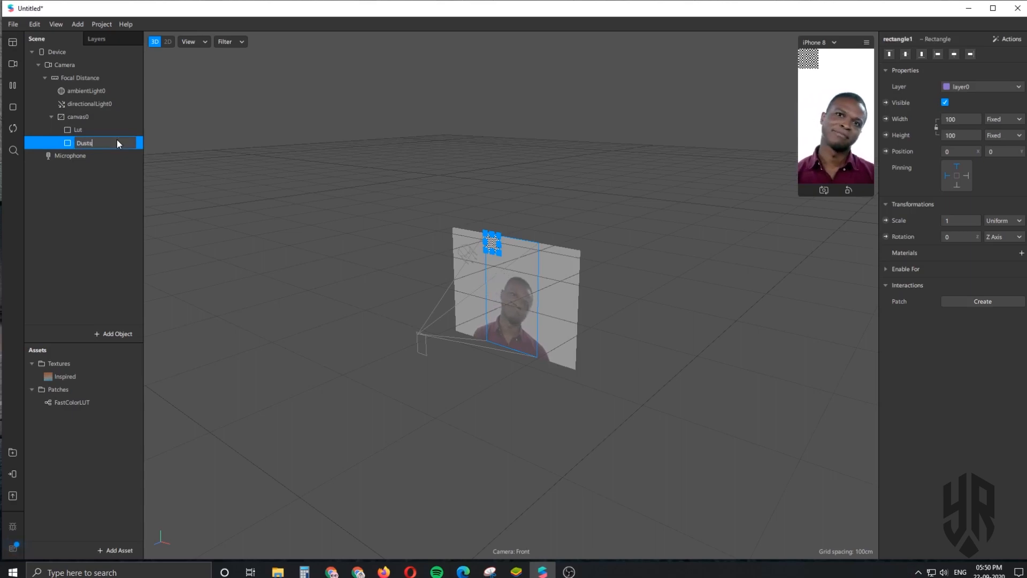
pyautogui.press('Return')
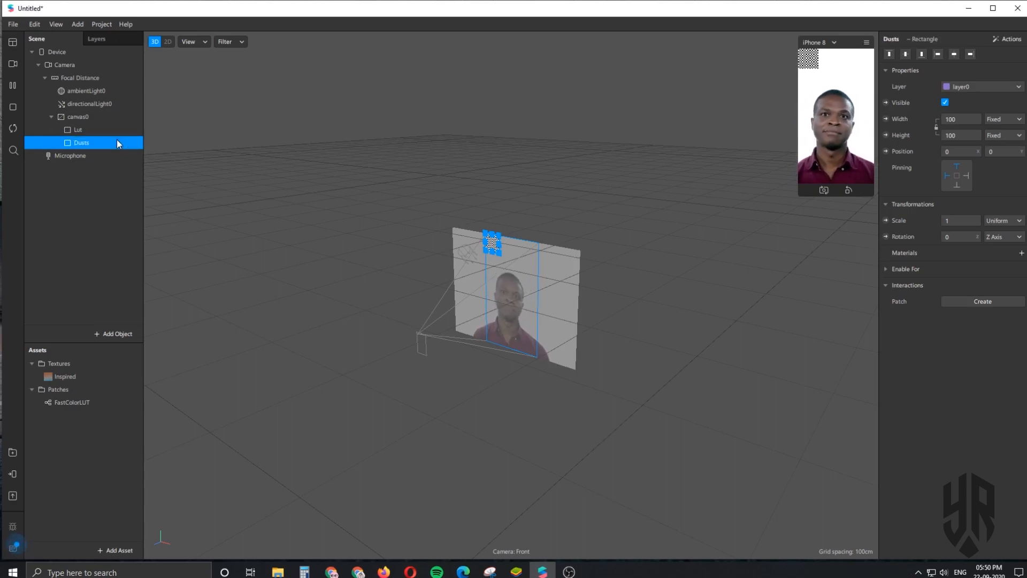
# Make the Lut rectangle fill the full width and height of the canvas.
pyautogui.click(111, 134)
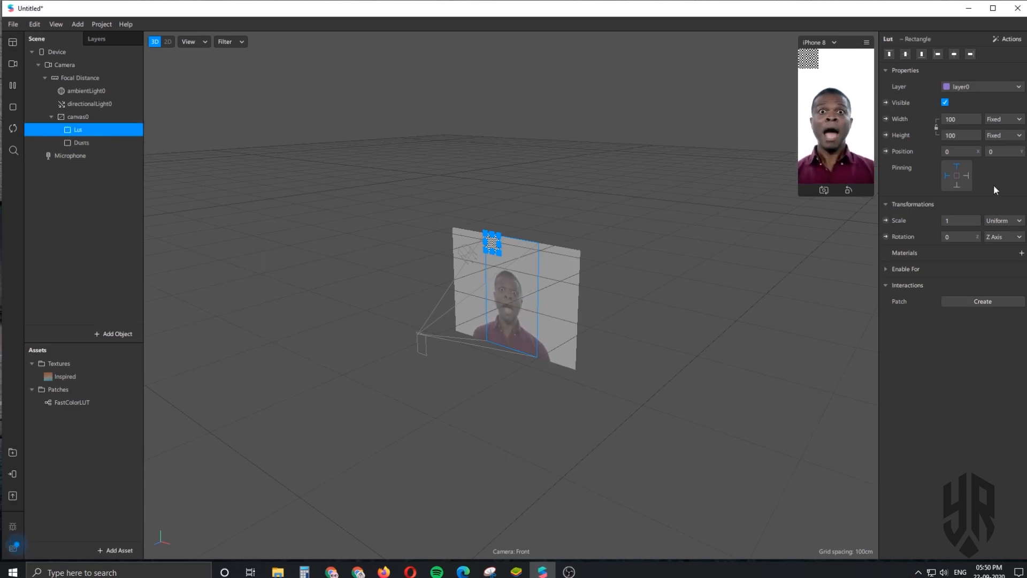
pyautogui.click(965, 120)
pyautogui.click(960, 135)
pyautogui.click(963, 135)
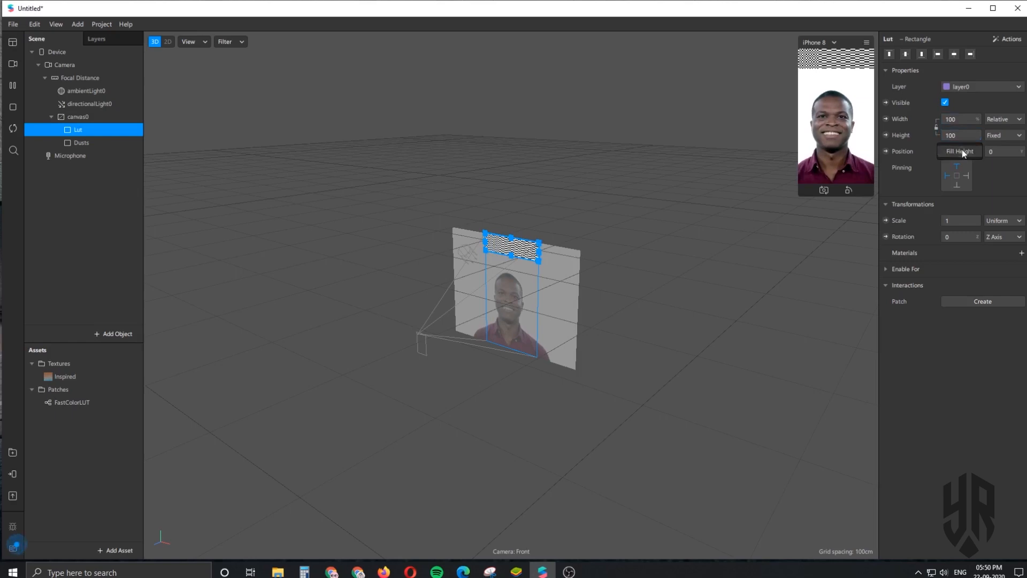
pyautogui.click(961, 151)
# Create a new material for the Lut rectangle and rename that material Lut.
pyautogui.click(1020, 253)
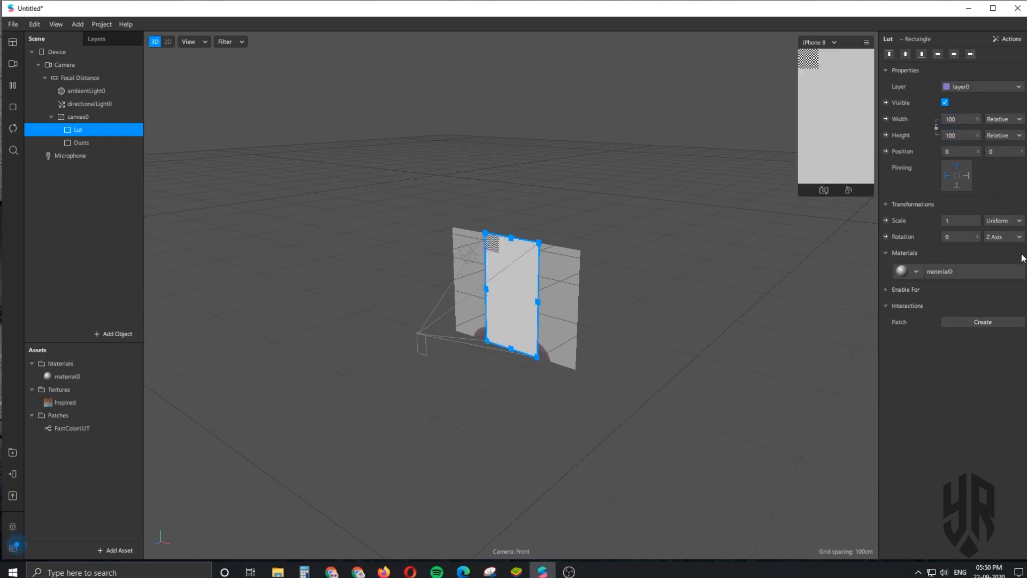
pyautogui.click(124, 377)
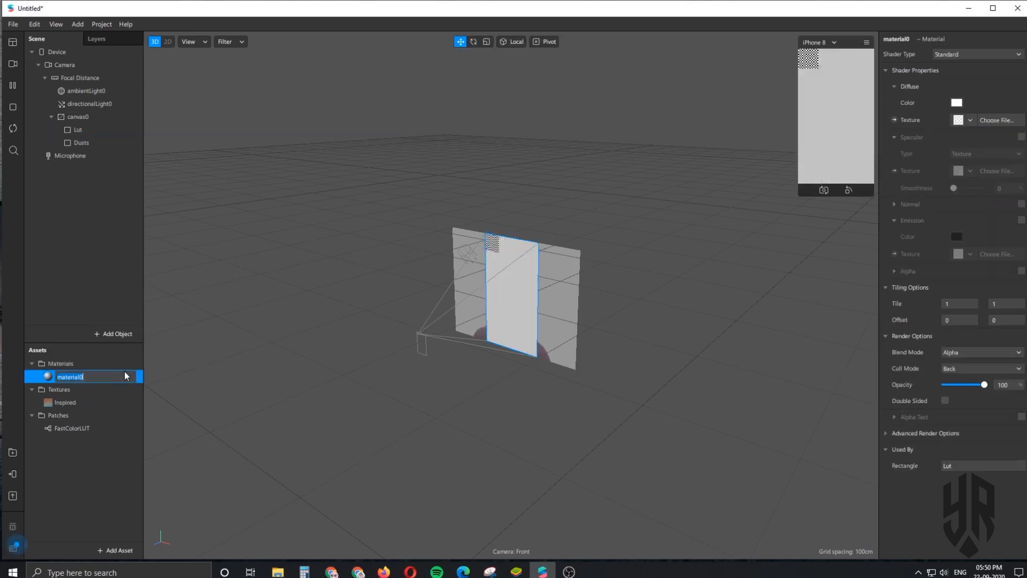
pyautogui.doubleClick(124, 371)
pyautogui.write('Lut')
pyautogui.press('Return')
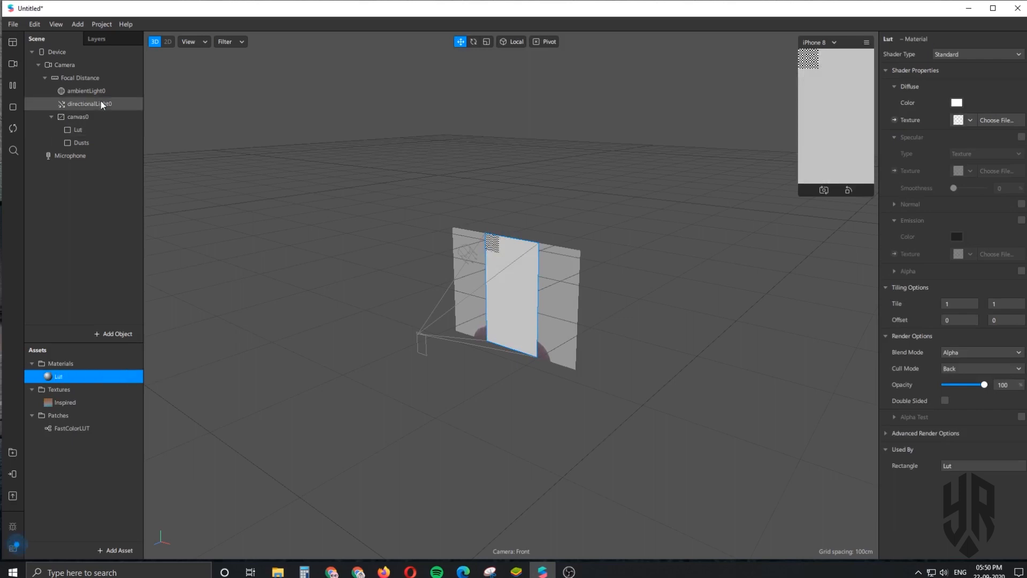
# Make the Dusts rectangle fill the full width and height of the canvas.
pyautogui.click(103, 144)
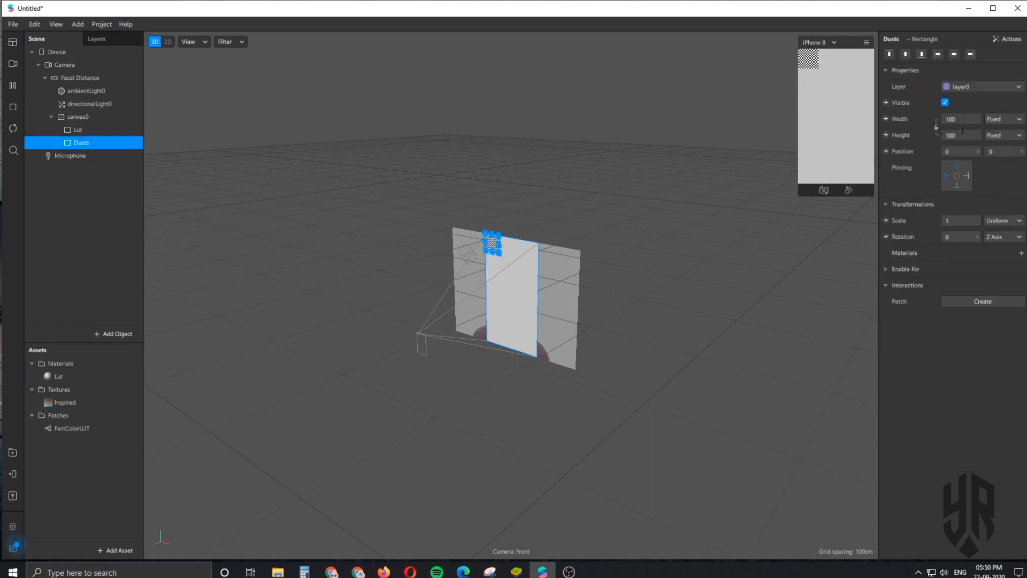
pyautogui.click(962, 137)
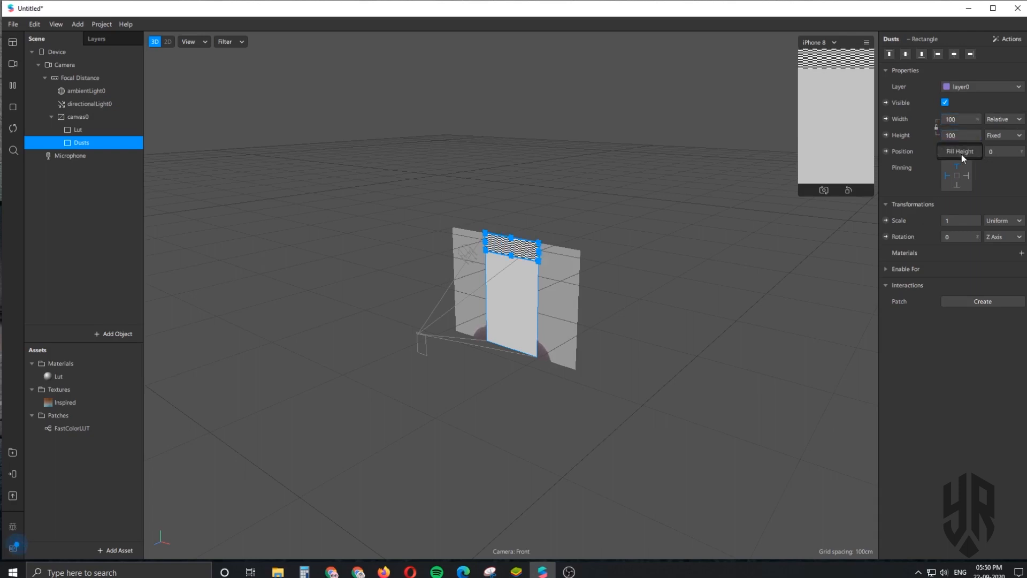
pyautogui.click(962, 153)
# Create a new material for the Dusts rectangle and rename that material Dusts.
pyautogui.click(1020, 254)
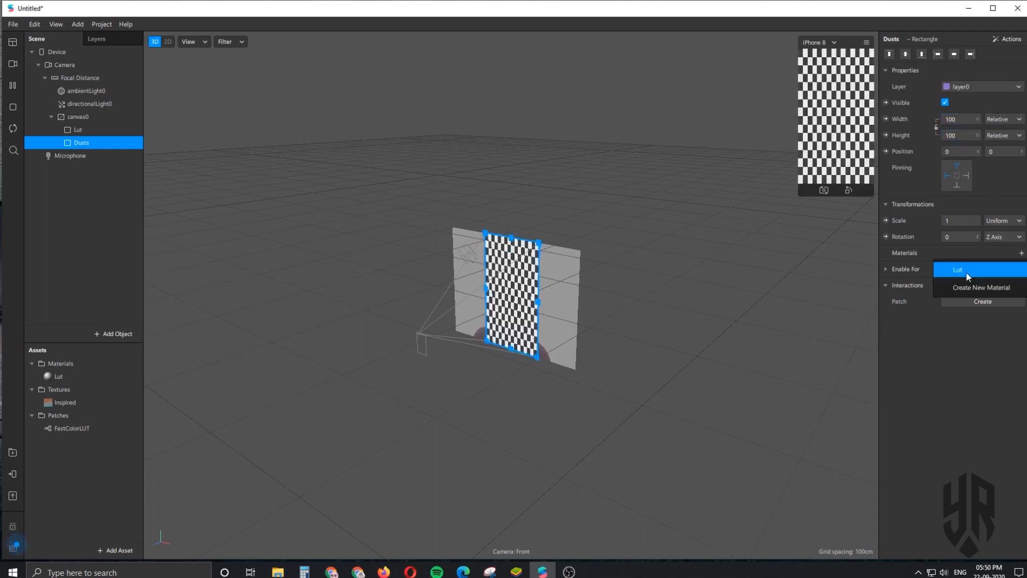
pyautogui.click(971, 285)
pyautogui.click(57, 403)
pyautogui.doubleClick(64, 391)
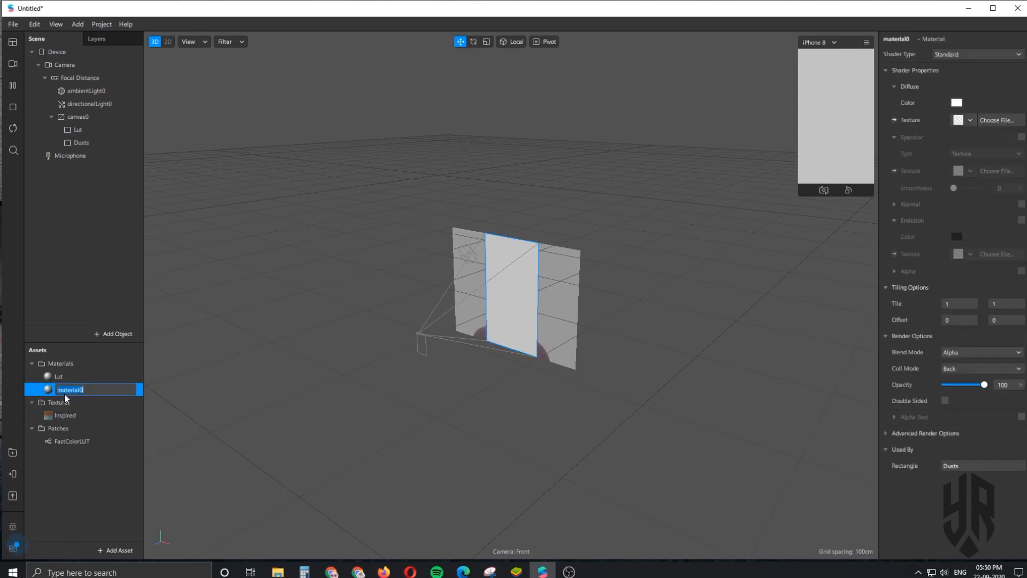
pyautogui.write('Dusts')
pyautogui.click(126, 444)
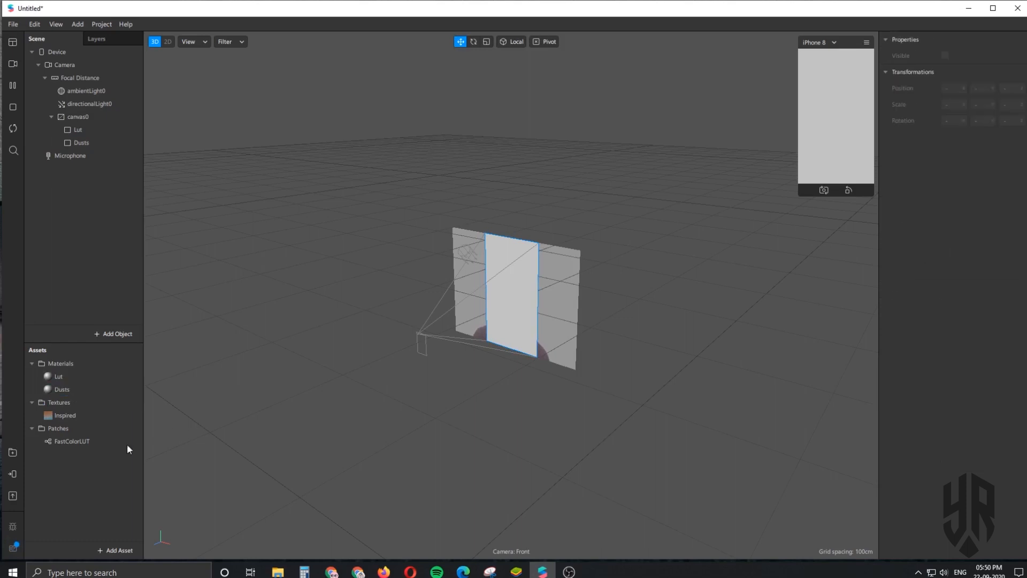
# Add an animation sequence asset and name it Dusts.
pyautogui.click(122, 551)
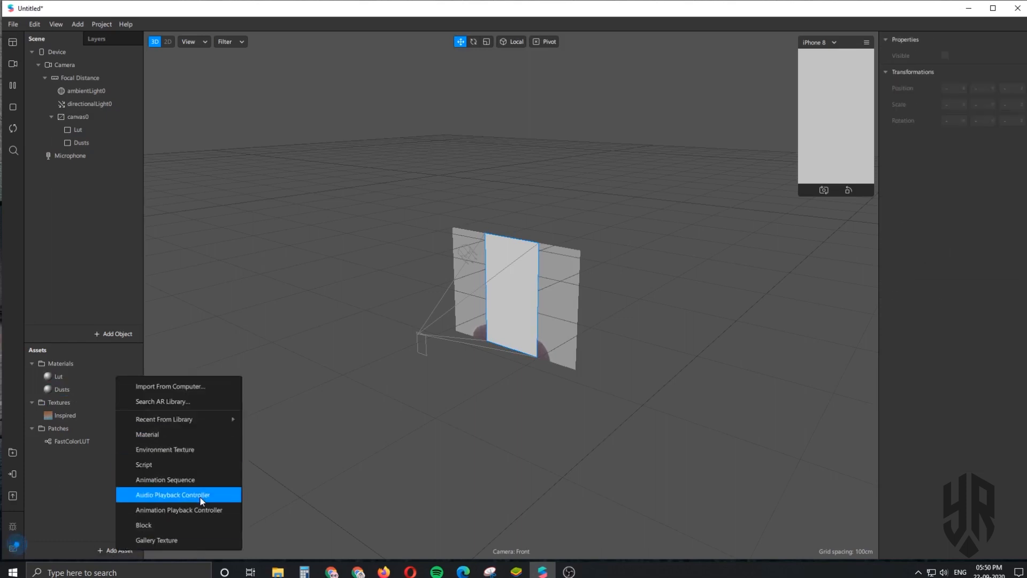
pyautogui.click(192, 480)
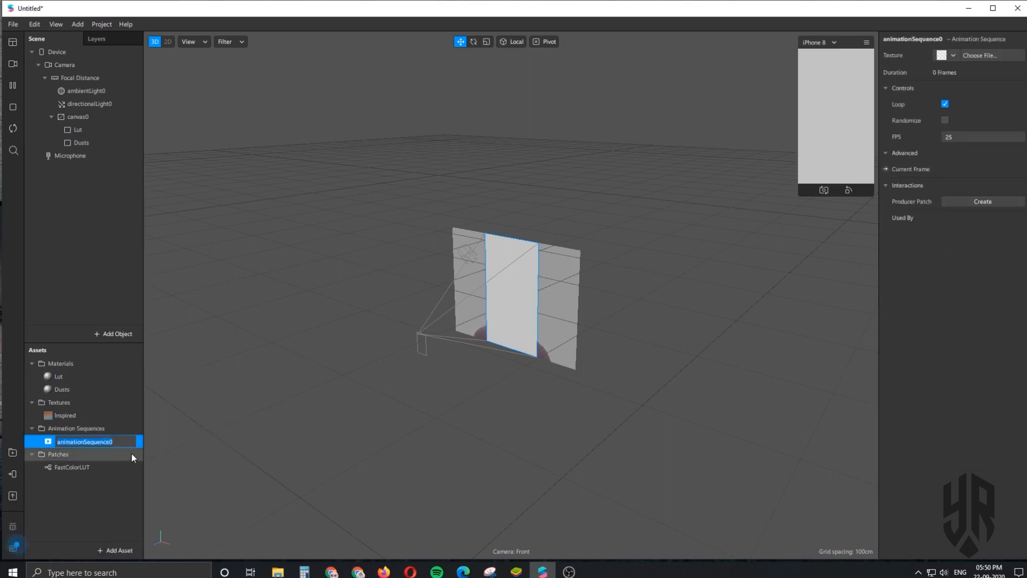
pyautogui.write('Dusts')
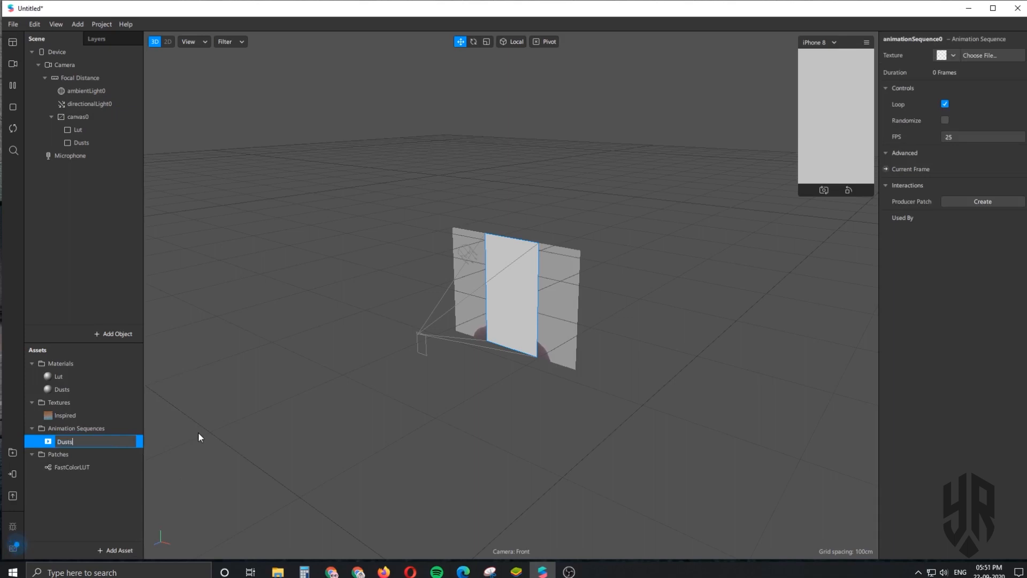
pyautogui.press('Return')
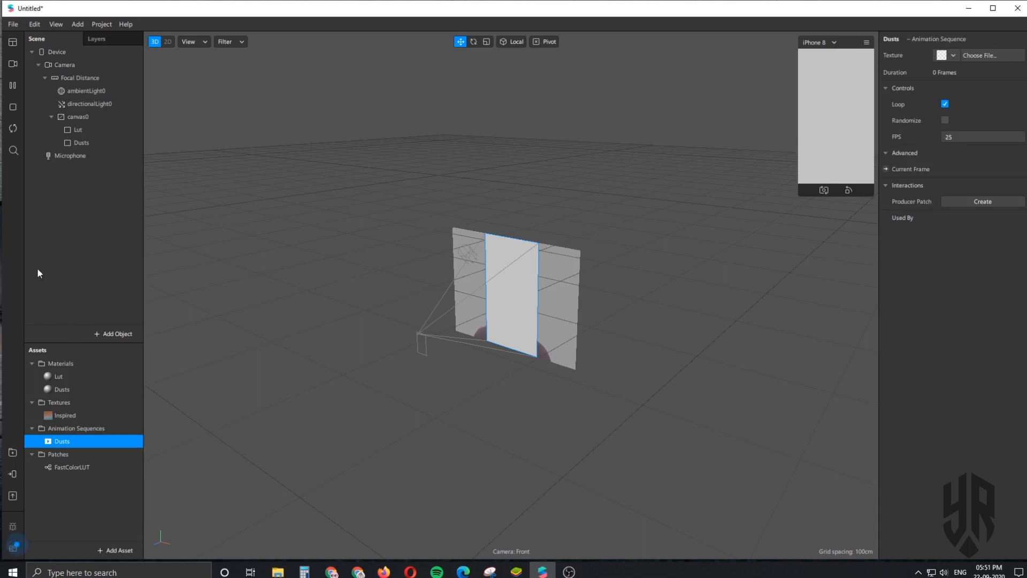
# Create a patch for the Lut material's diffuse texture and place it higher in the patch graph.
pyautogui.click(73, 376)
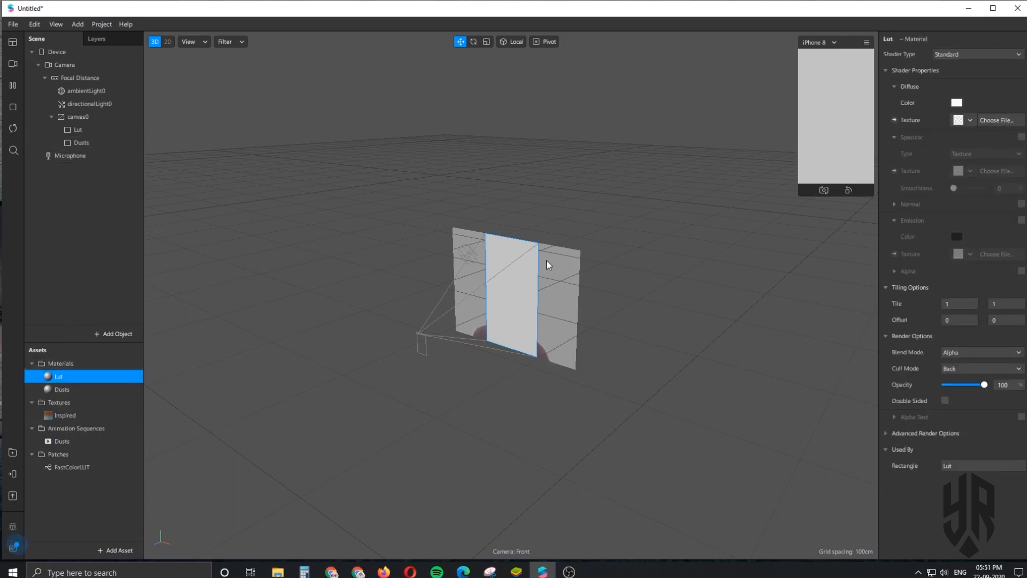
pyautogui.click(894, 120)
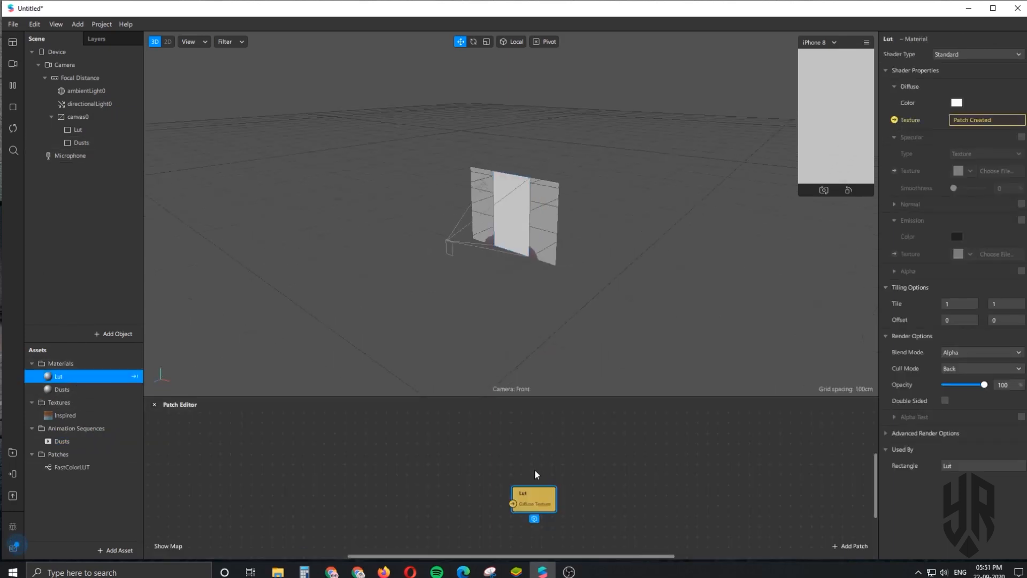
pyautogui.moveTo(538, 485); pyautogui.dragTo(552, 460)
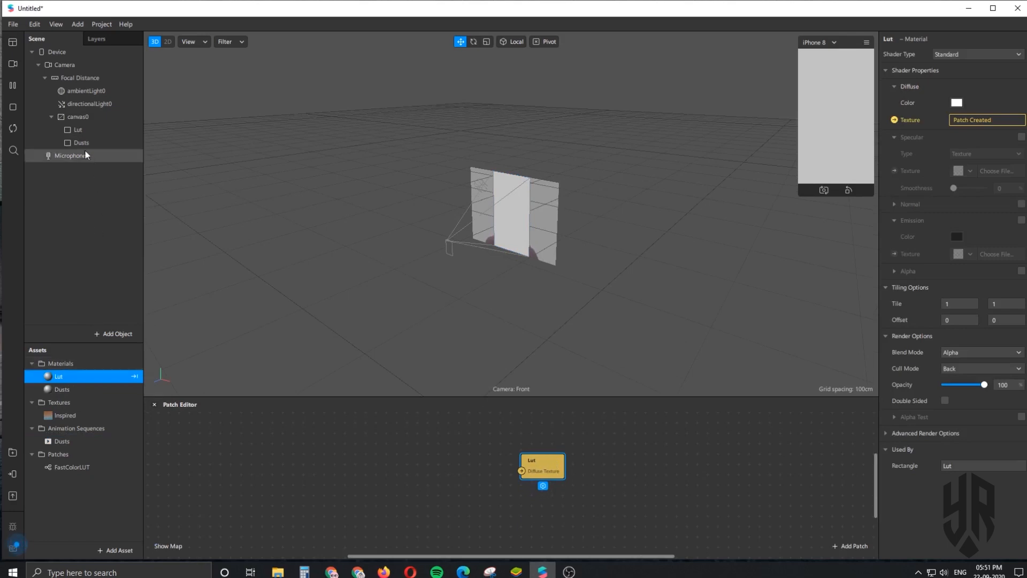
# Extract the camera texture, add it and FastColorLUT as patches, and connect the camera's RGBA output to FastColorLUT's Texture input.
pyautogui.click(81, 65)
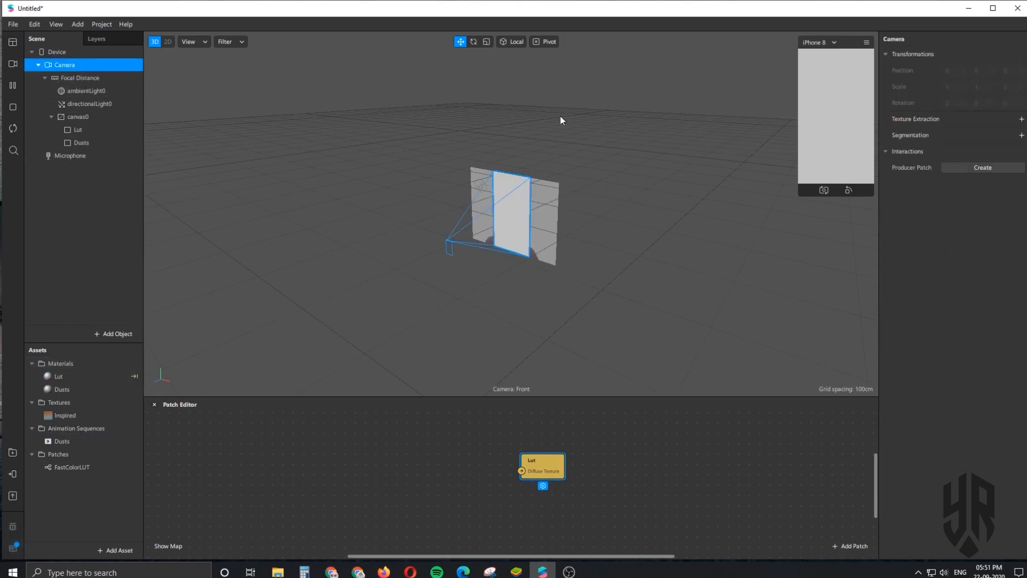
pyautogui.click(1021, 120)
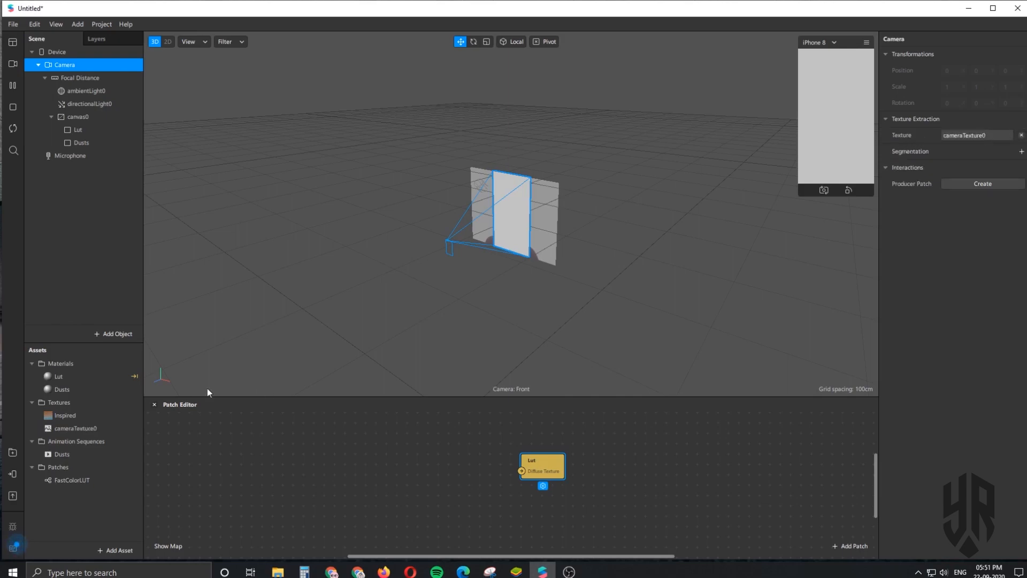
pyautogui.moveTo(95, 429); pyautogui.dragTo(253, 472)
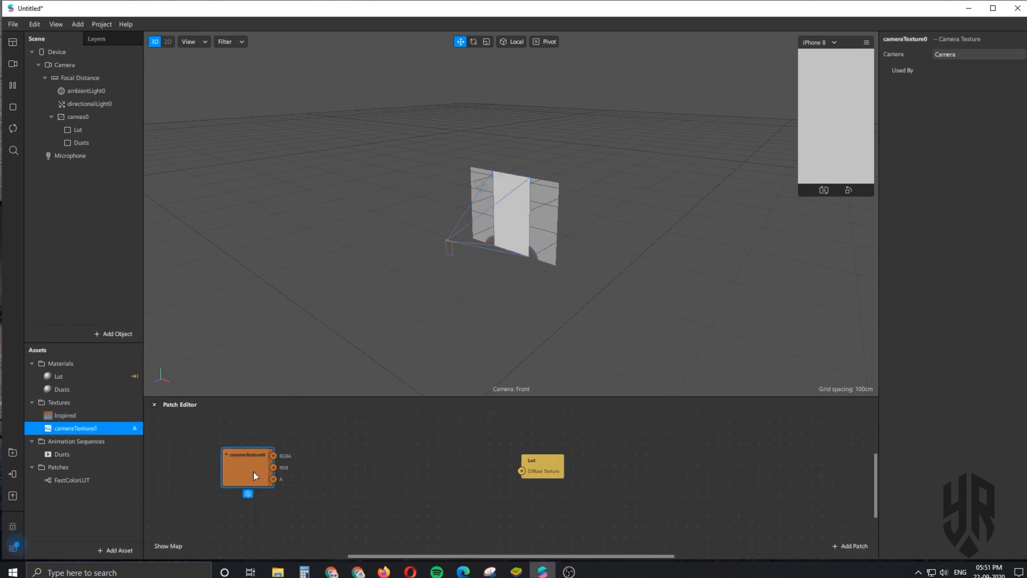
pyautogui.moveTo(72, 480); pyautogui.dragTo(391, 447)
pyautogui.moveTo(304, 441); pyautogui.dragTo(408, 470)
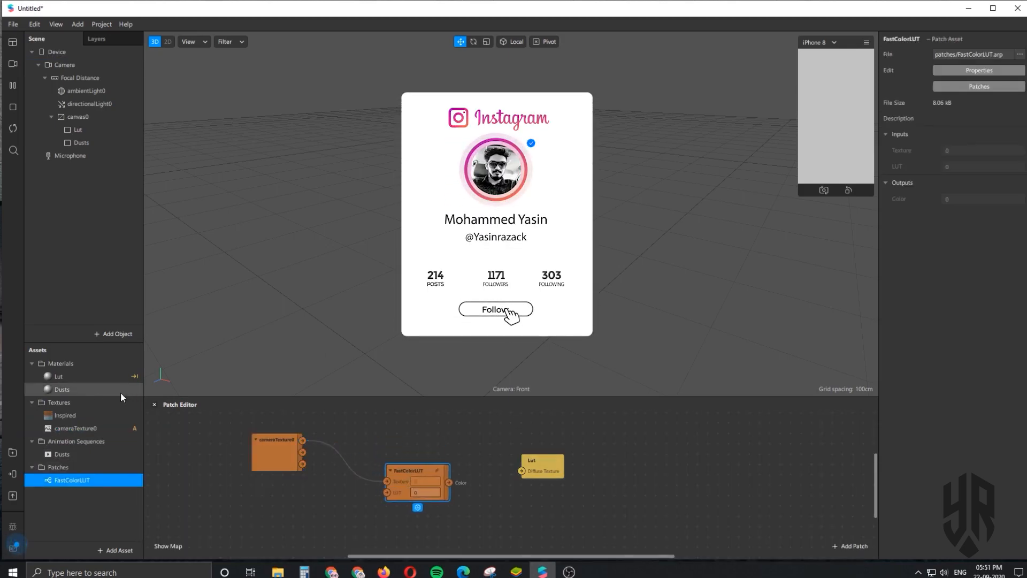
# Add the Inspired texture patch, feed it into FastColorLUT's LUT input, and connect the Color output to the Lut material's diffuse texture.
pyautogui.moveTo(84, 415); pyautogui.dragTo(291, 496)
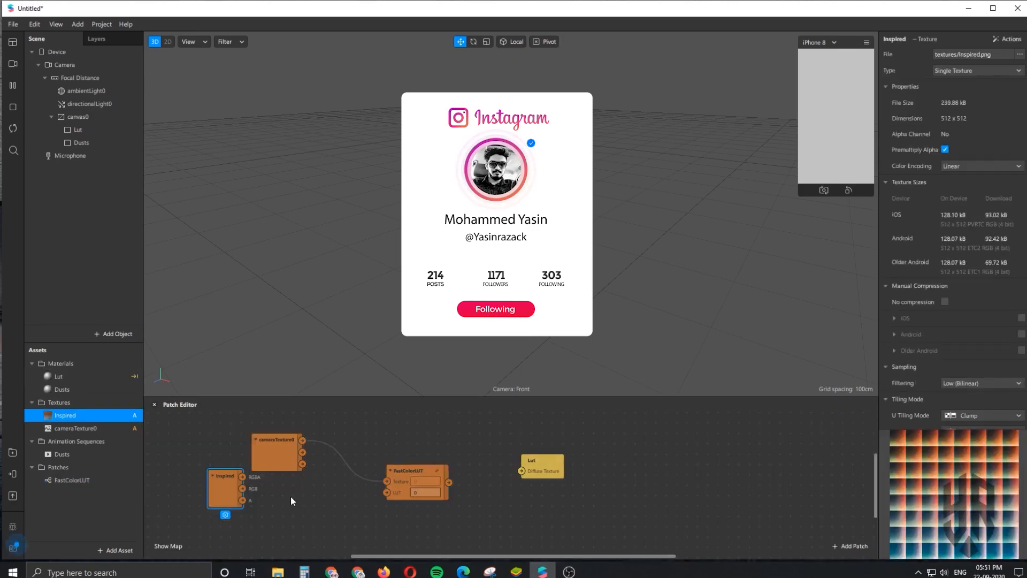
pyautogui.moveTo(220, 489); pyautogui.dragTo(387, 493)
pyautogui.moveTo(449, 482); pyautogui.dragTo(552, 484)
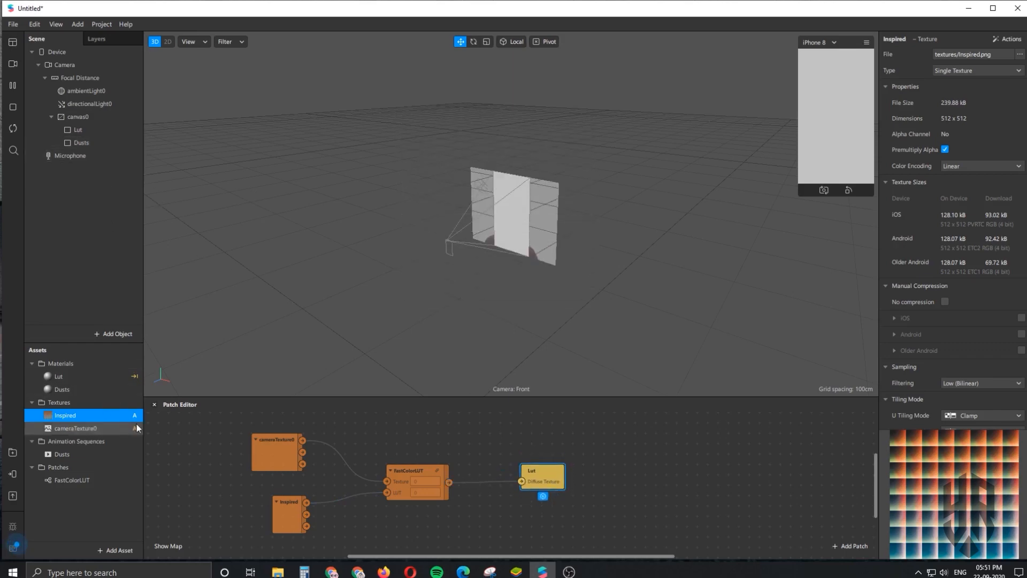
# Hide the Dusts rectangle briefly to check the colour grade beneath it, and make it visible again.
pyautogui.click(119, 144)
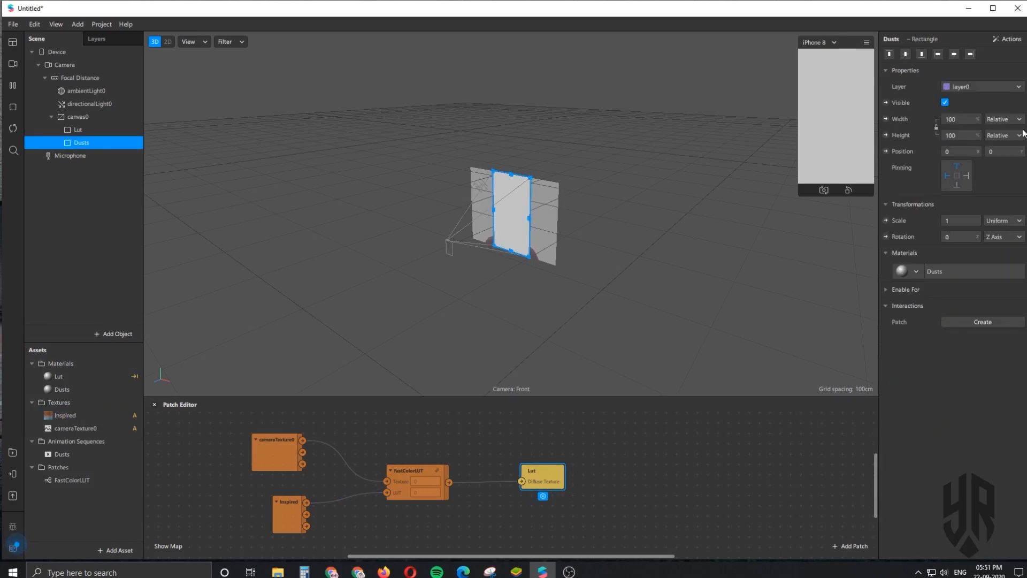
pyautogui.click(945, 103)
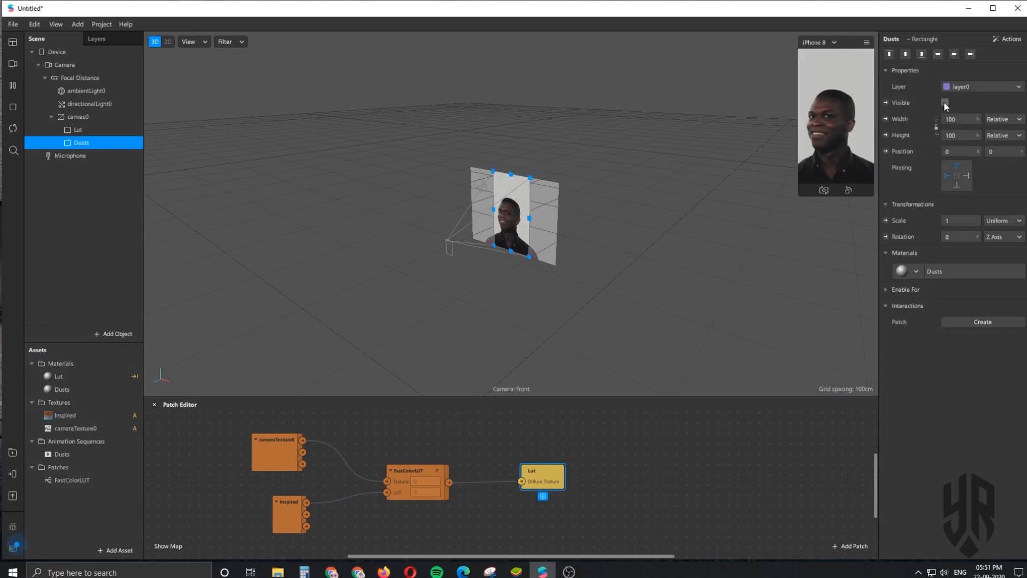
pyautogui.click(944, 103)
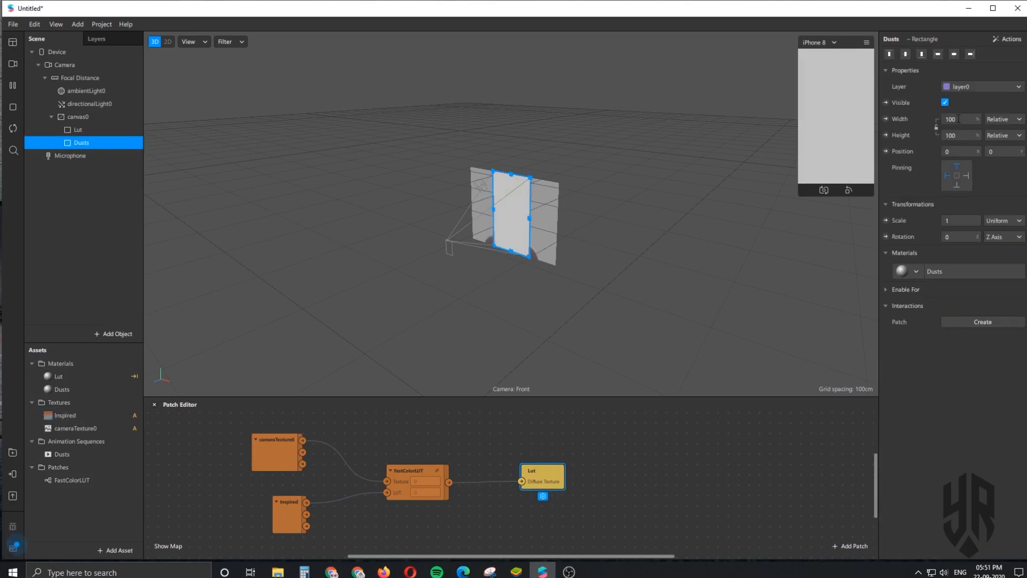
pyautogui.click(960, 119)
pyautogui.click(961, 136)
# Import the images frame_0_delay-0.1s through frame_7_delay-0.1s as the texture of the Dusts animation sequence.
pyautogui.click(85, 390)
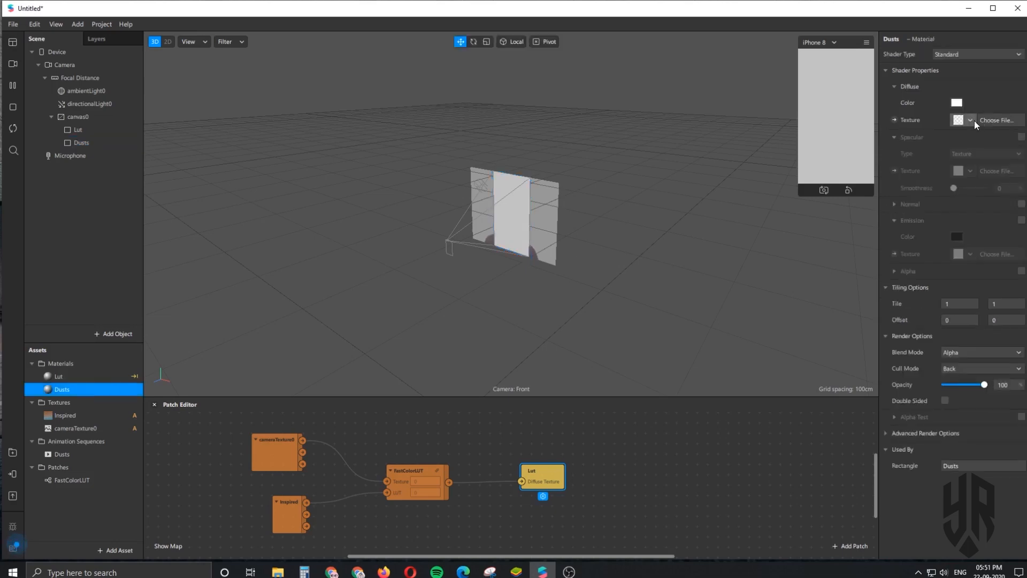
pyautogui.click(78, 455)
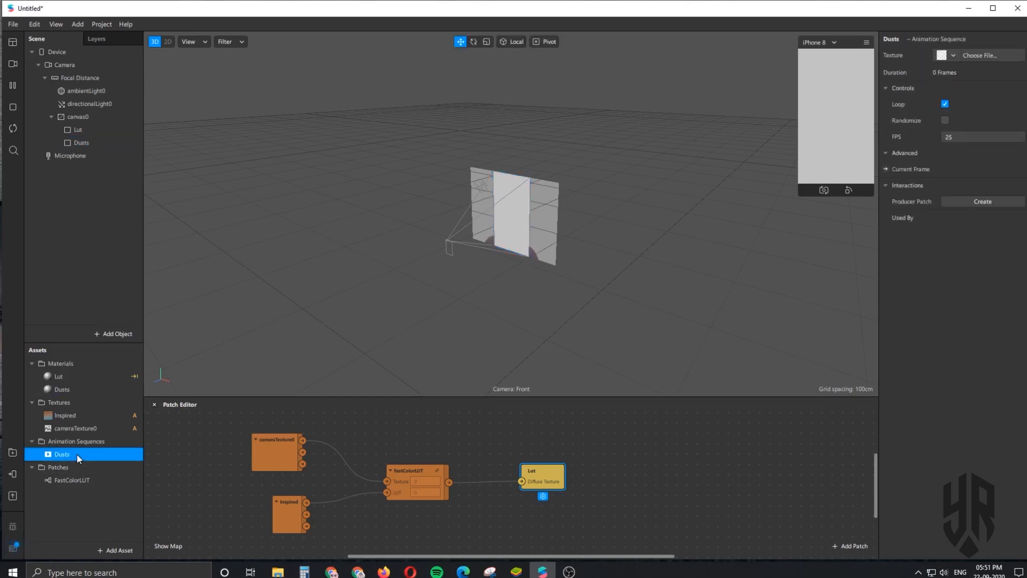
pyautogui.click(988, 56)
pyautogui.click(612, 125)
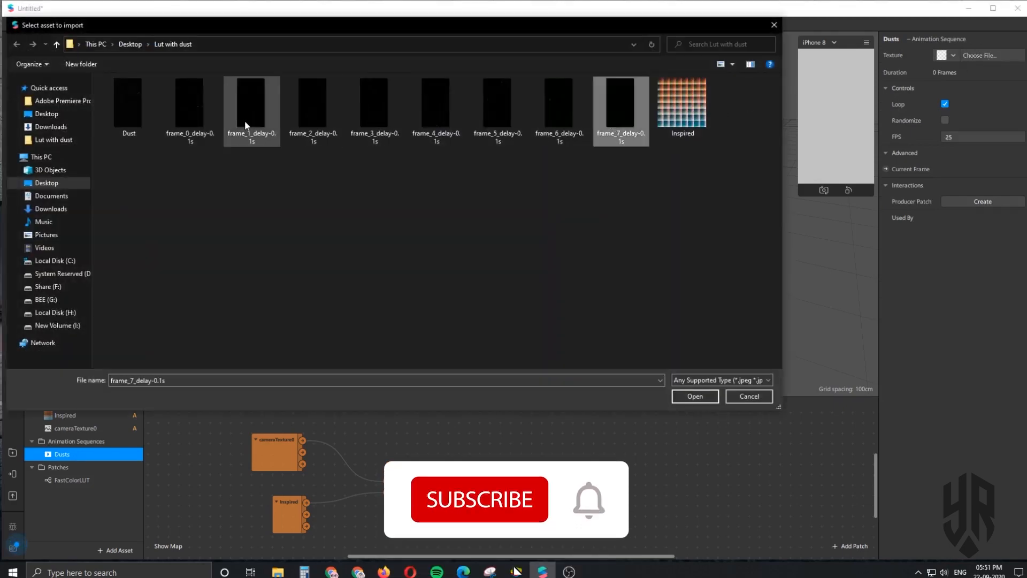
pyautogui.click(214, 122)
pyautogui.keyDown('shift'); pyautogui.click(610, 124); pyautogui.keyUp('shift')
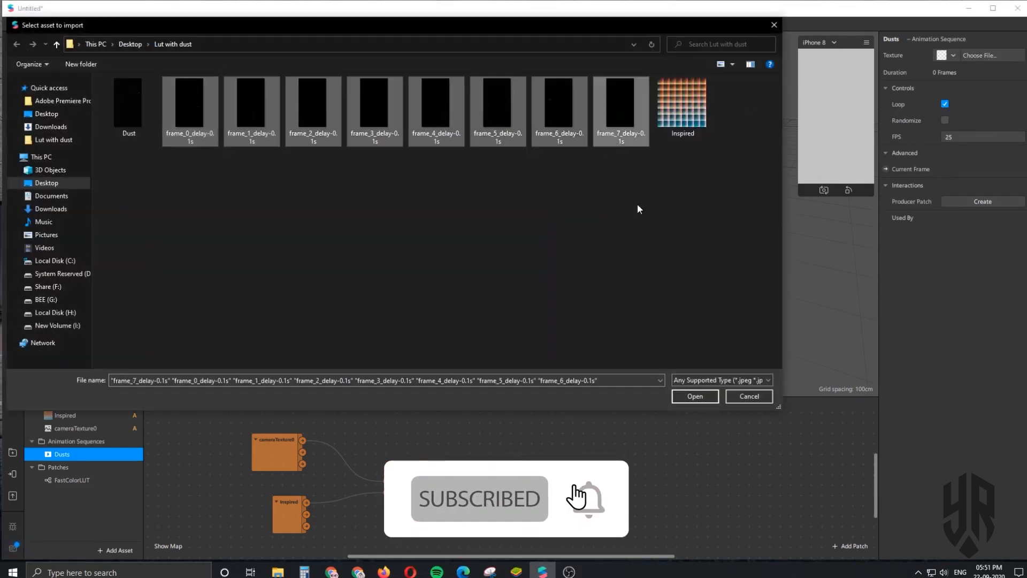
pyautogui.click(701, 396)
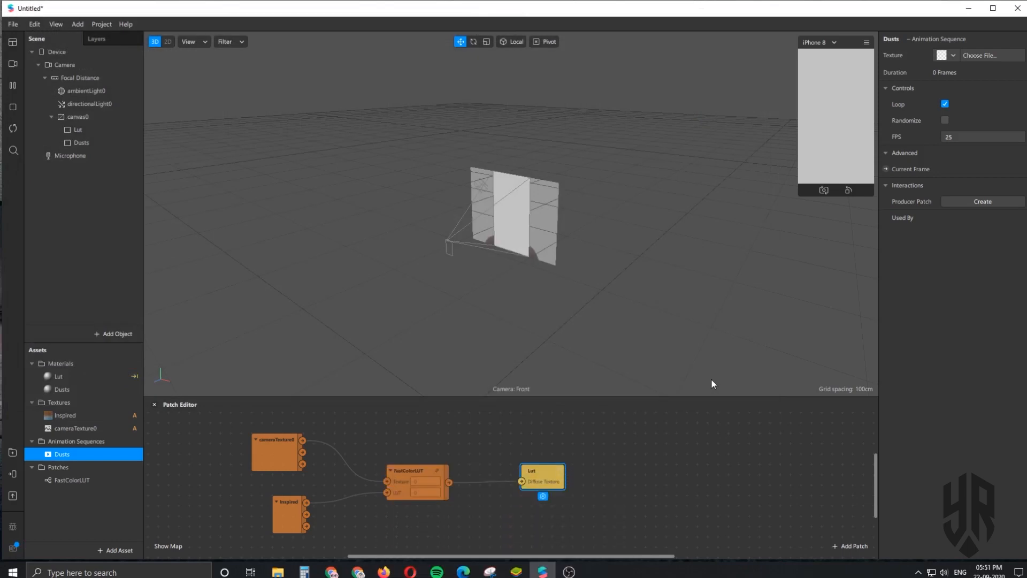
pyautogui.click(92, 442)
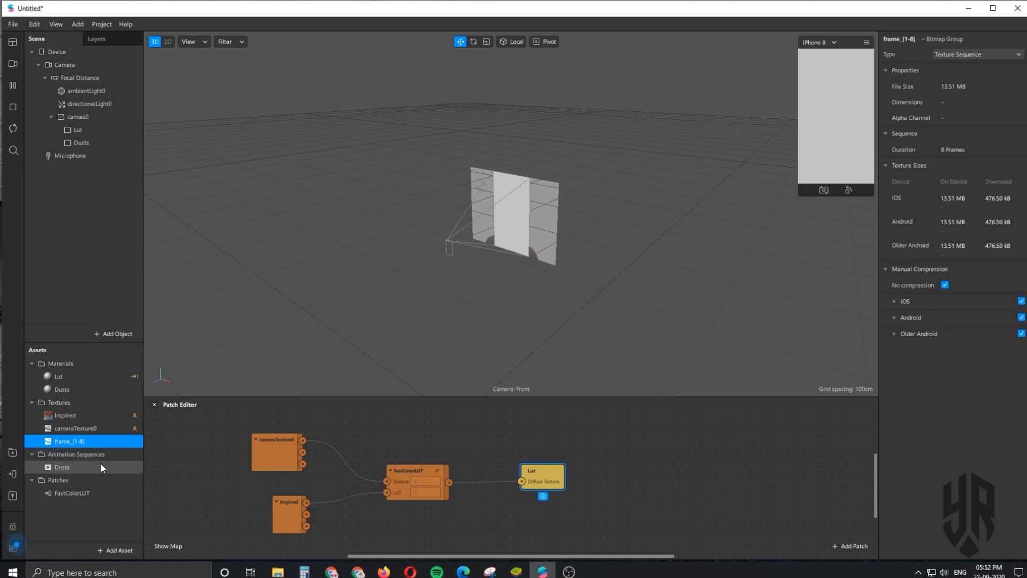
# Assign the Dusts animation sequence as the Dusts material's diffuse texture.
pyautogui.click(77, 390)
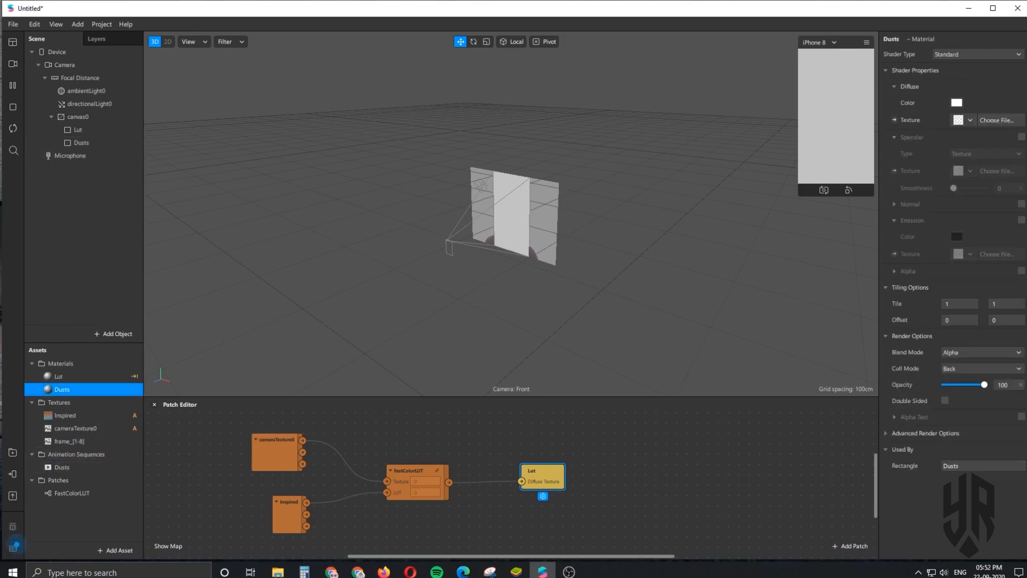
pyautogui.click(972, 120)
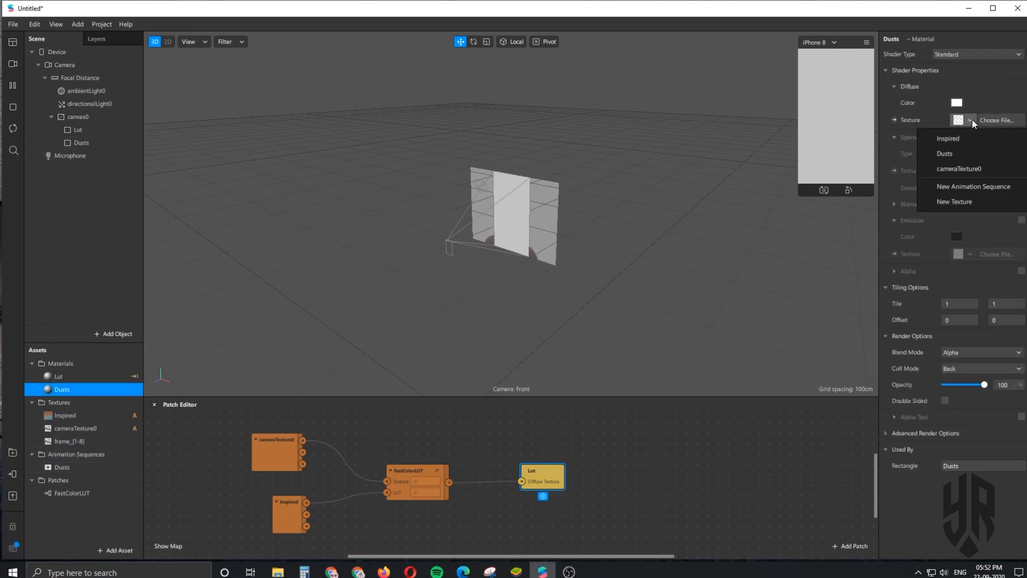
pyautogui.click(962, 156)
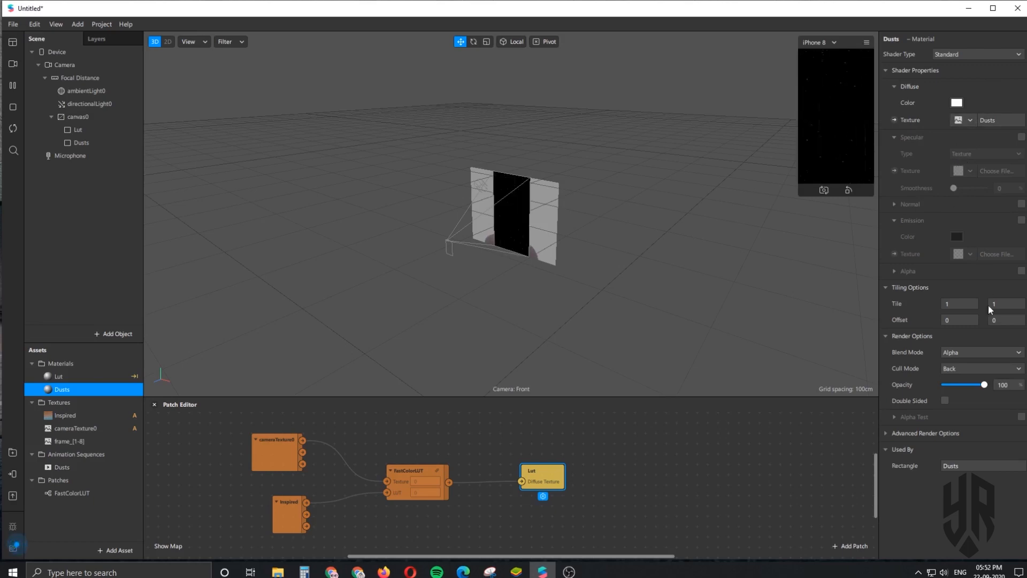
# Set the Dusts material's blend mode to Add and enlarge the device preview to inspect the dust overlay.
pyautogui.click(967, 353)
pyautogui.click(962, 359)
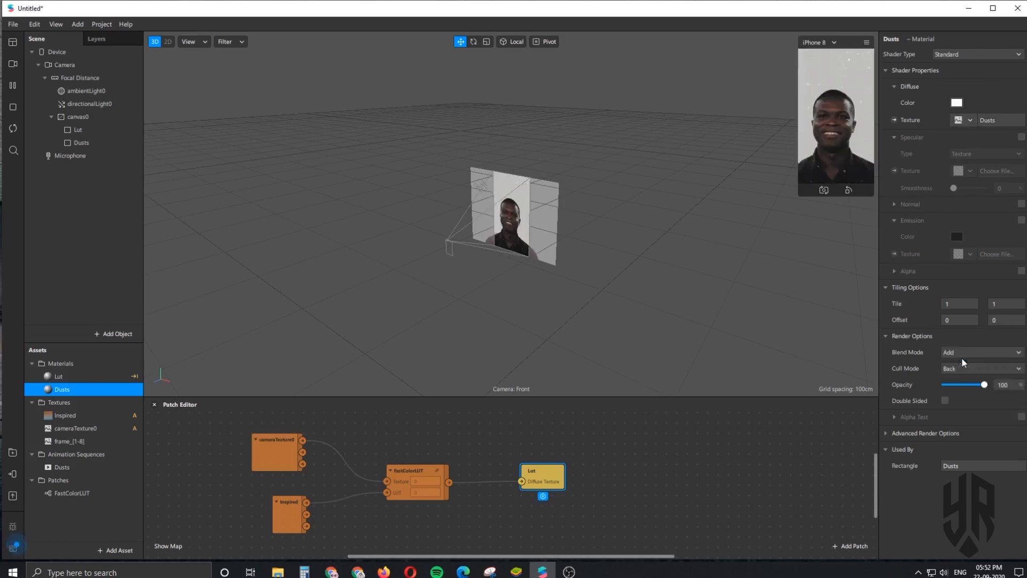
pyautogui.moveTo(797, 192); pyautogui.dragTo(616, 371)
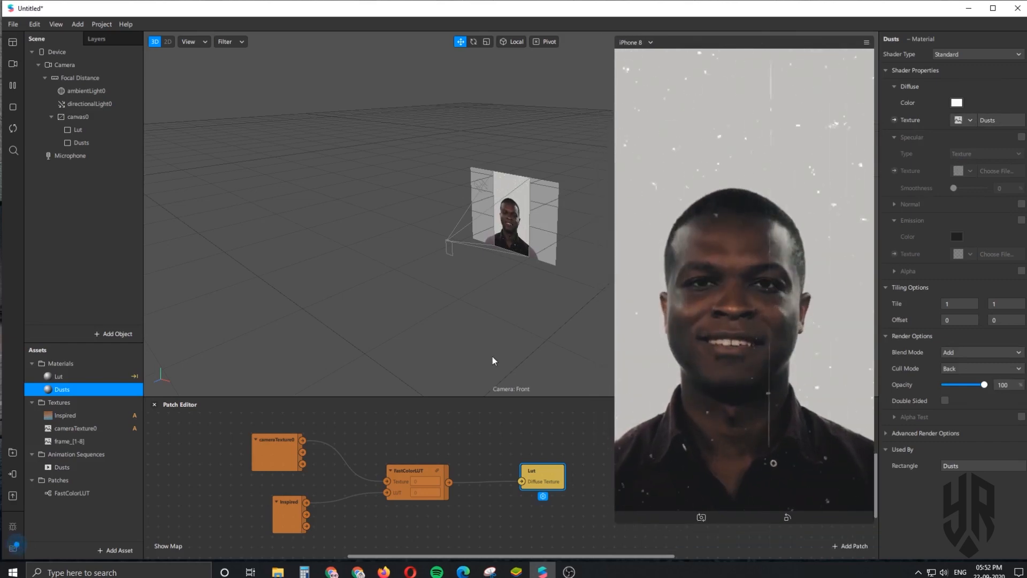